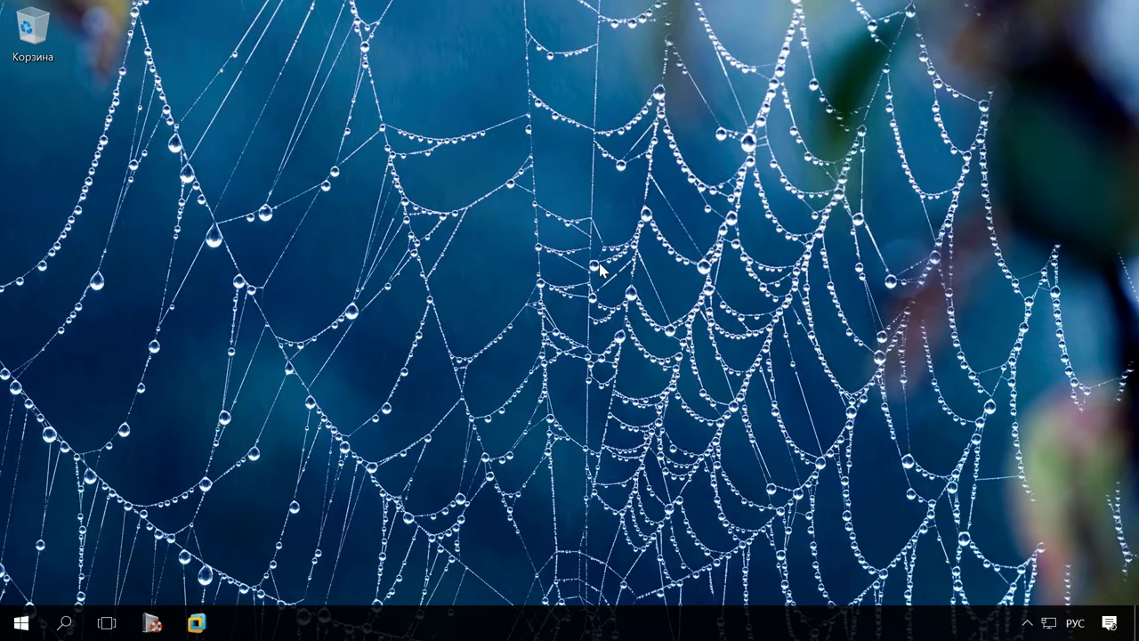
# Open VMware Workstation and start creating a new virtual machine with the typical (Обычный) configuration
pyautogui.click(199, 623)
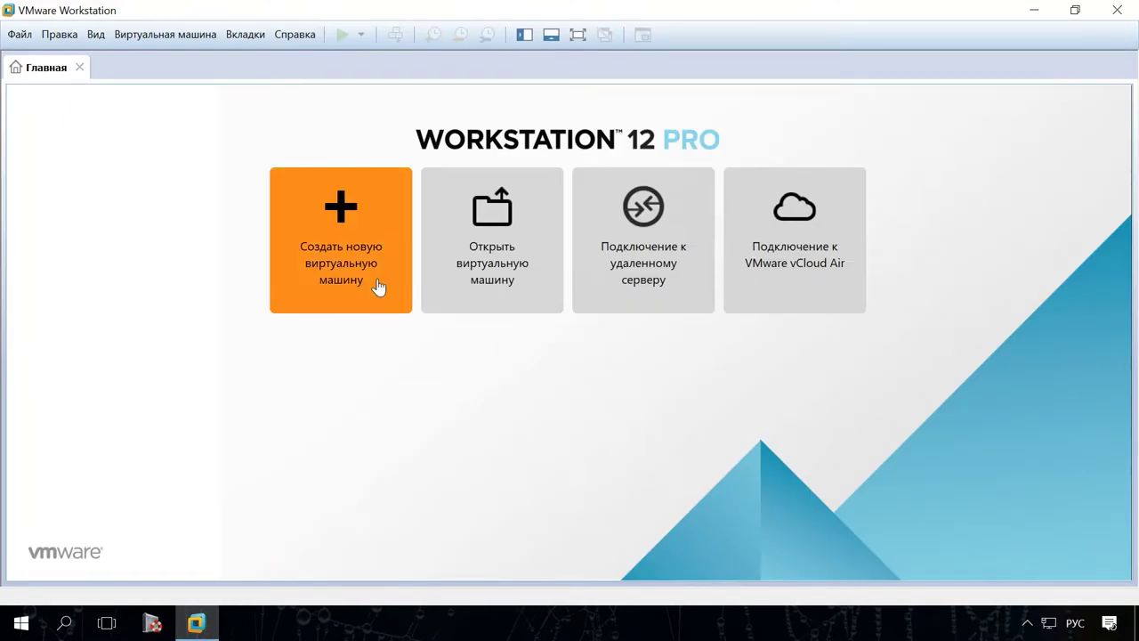
pyautogui.click(30, 34)
pyautogui.click(67, 56)
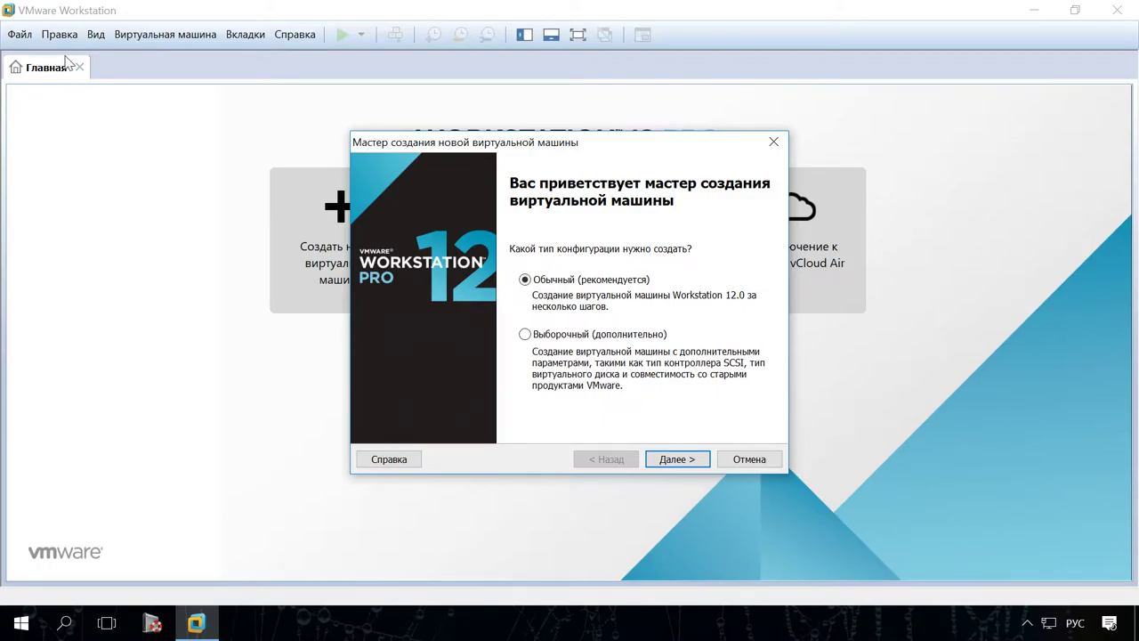
pyautogui.click(524, 280)
pyautogui.click(677, 459)
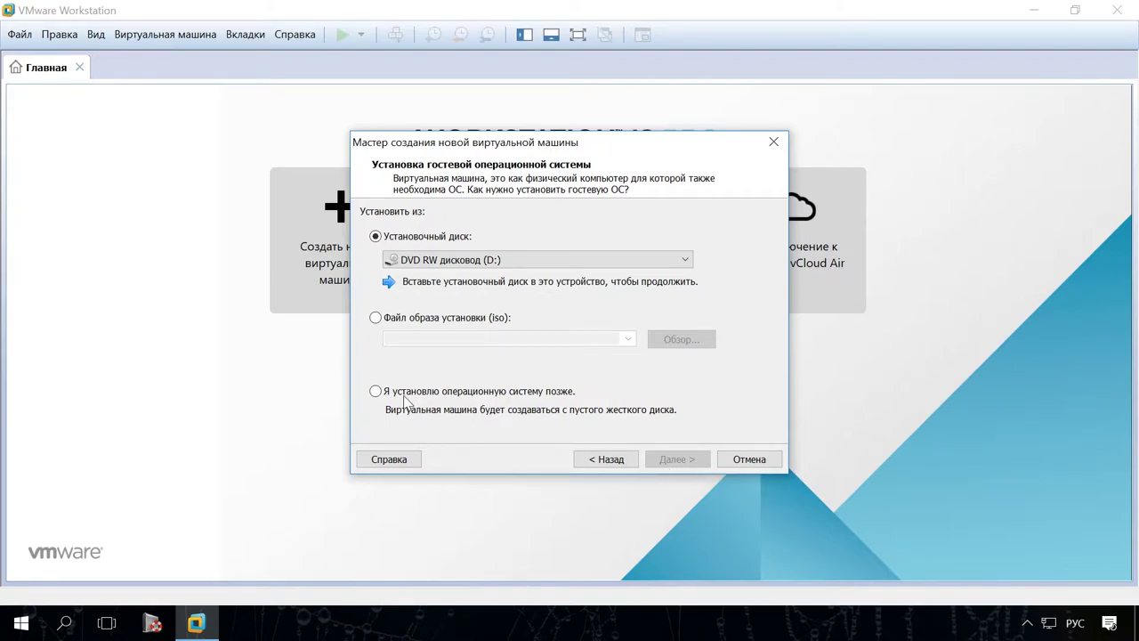
# Set the guest system's installation source to the image file Windows Creators Update.iso from the Documents folder
pyautogui.click(376, 391)
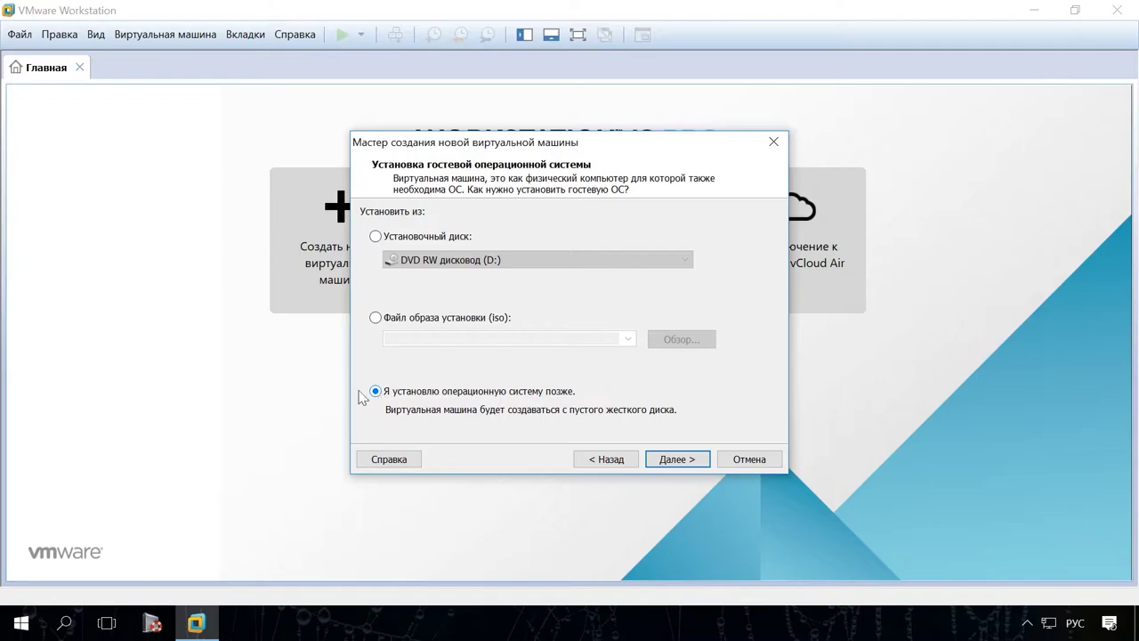
pyautogui.click(379, 322)
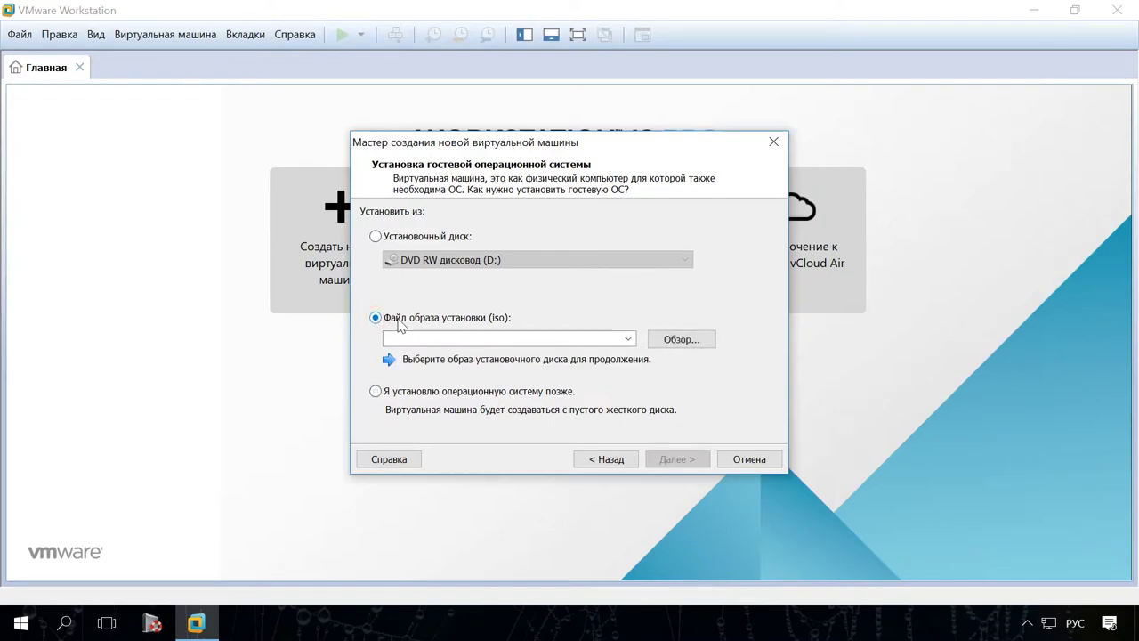
pyautogui.click(679, 339)
pyautogui.click(605, 382)
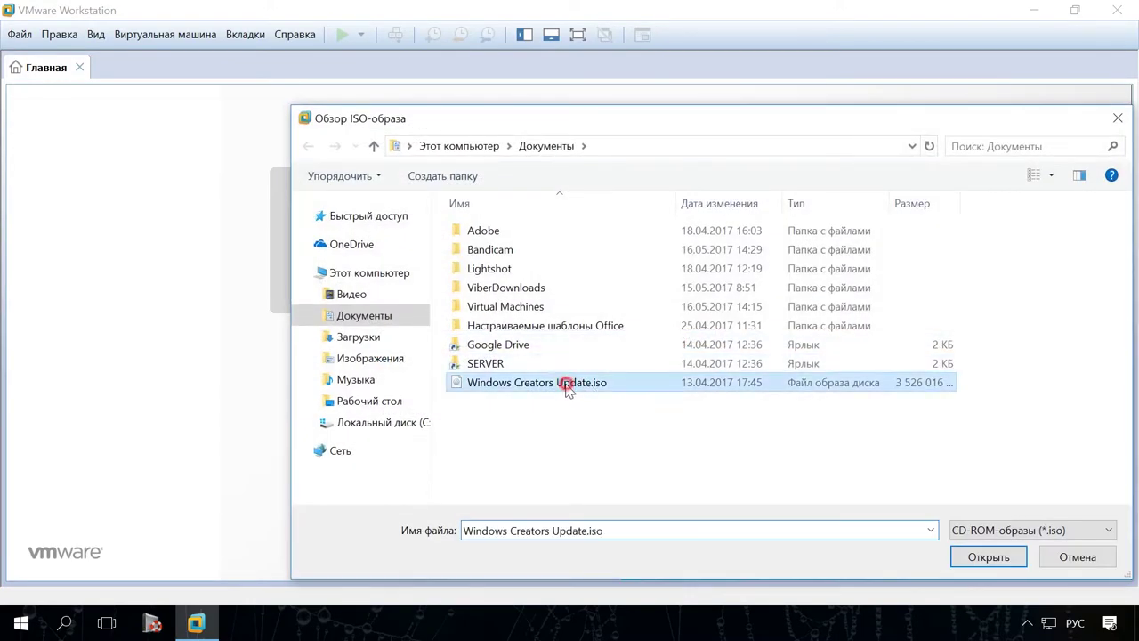
pyautogui.click(986, 556)
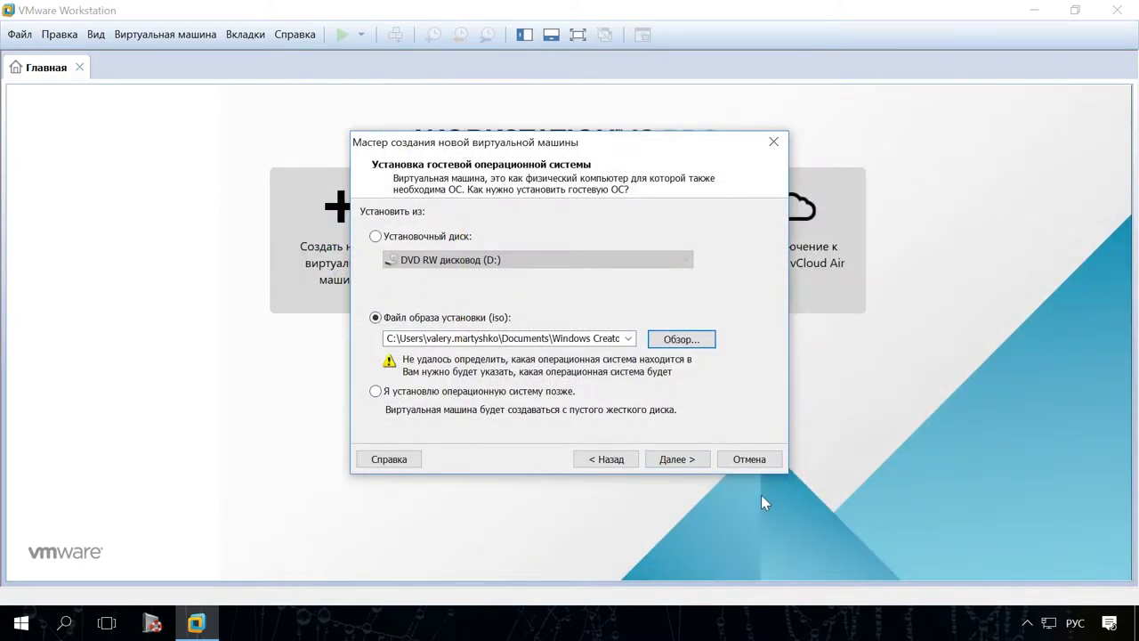
pyautogui.click(665, 460)
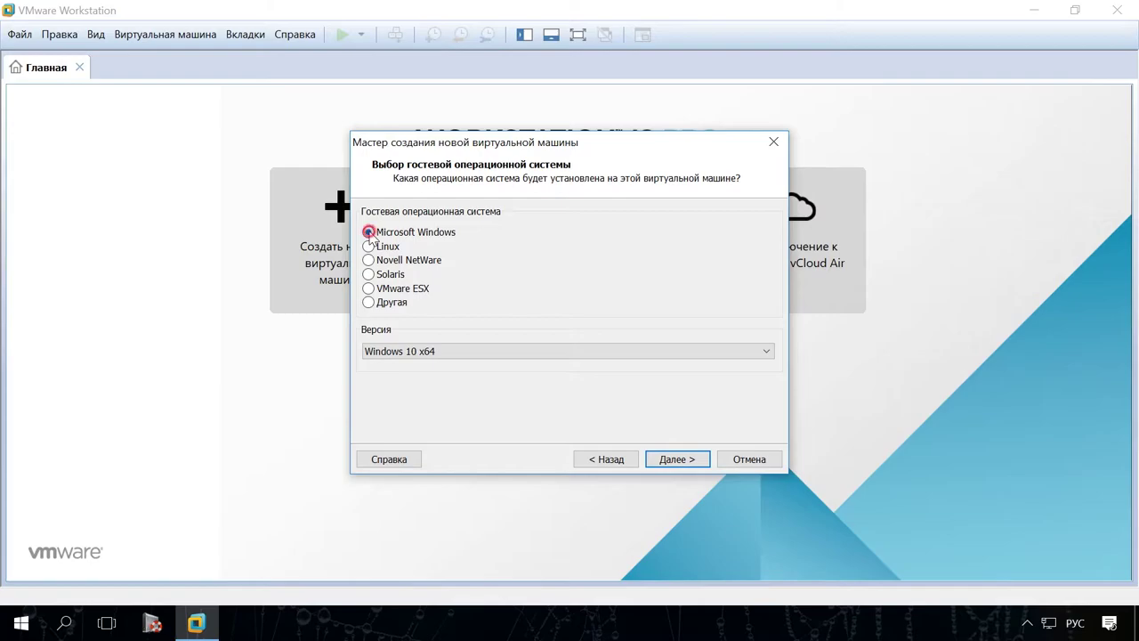
# Accept Microsoft Windows, version Windows 10 x64, as the guest operating system
pyautogui.click(458, 352)
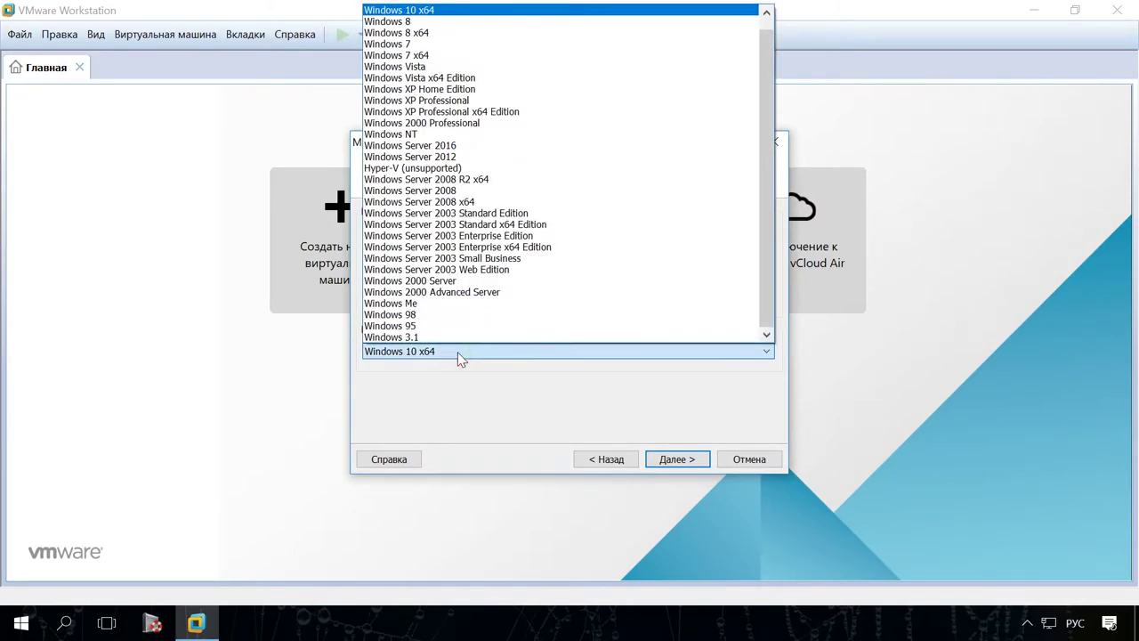
pyautogui.click(457, 352)
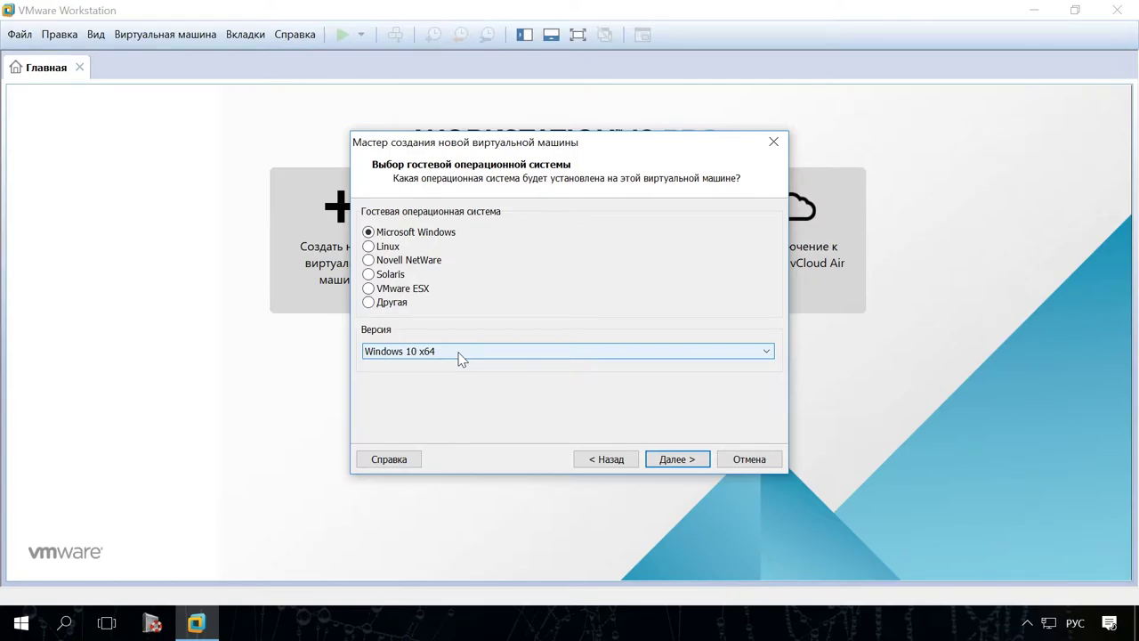
pyautogui.click(678, 459)
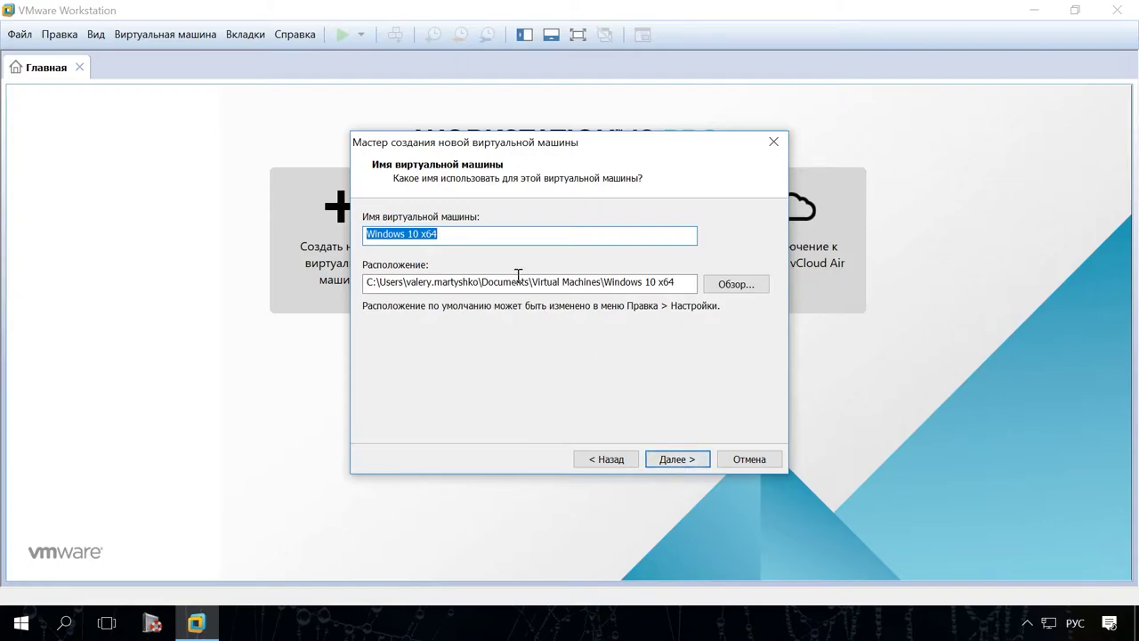
# Name the virtual machine "Windows 10 x64 тест 1", accepting the proposed location
pyautogui.click(489, 231)
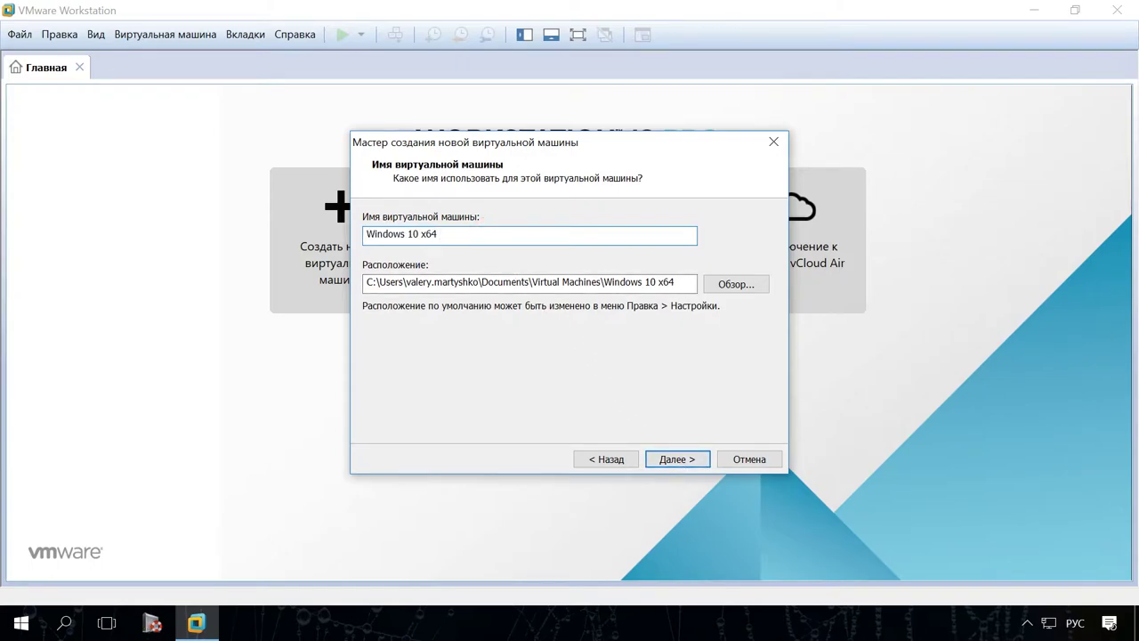
pyautogui.write('тест 1')
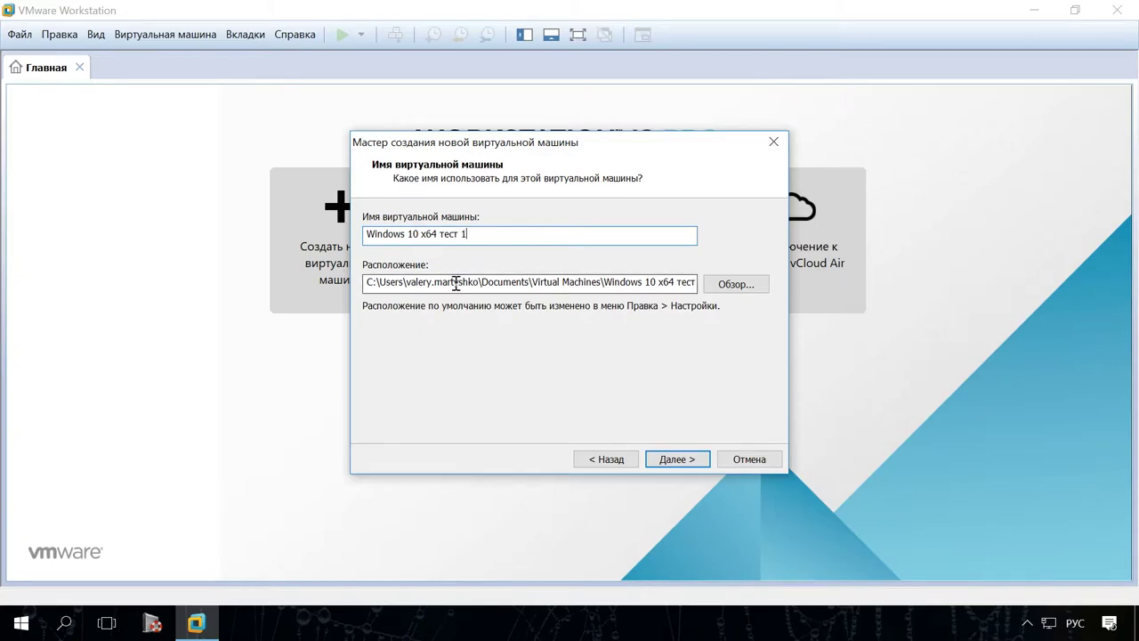
pyautogui.click(684, 465)
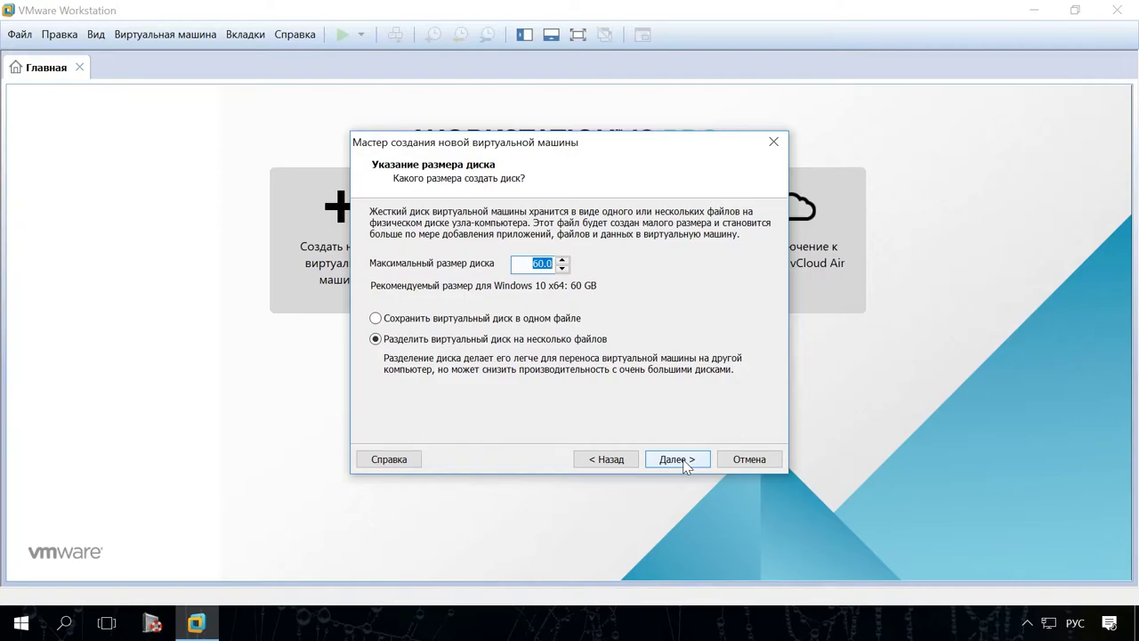
# Set the maximum disk size to 30 GB and store the virtual disk as a single file
pyautogui.click(523, 263)
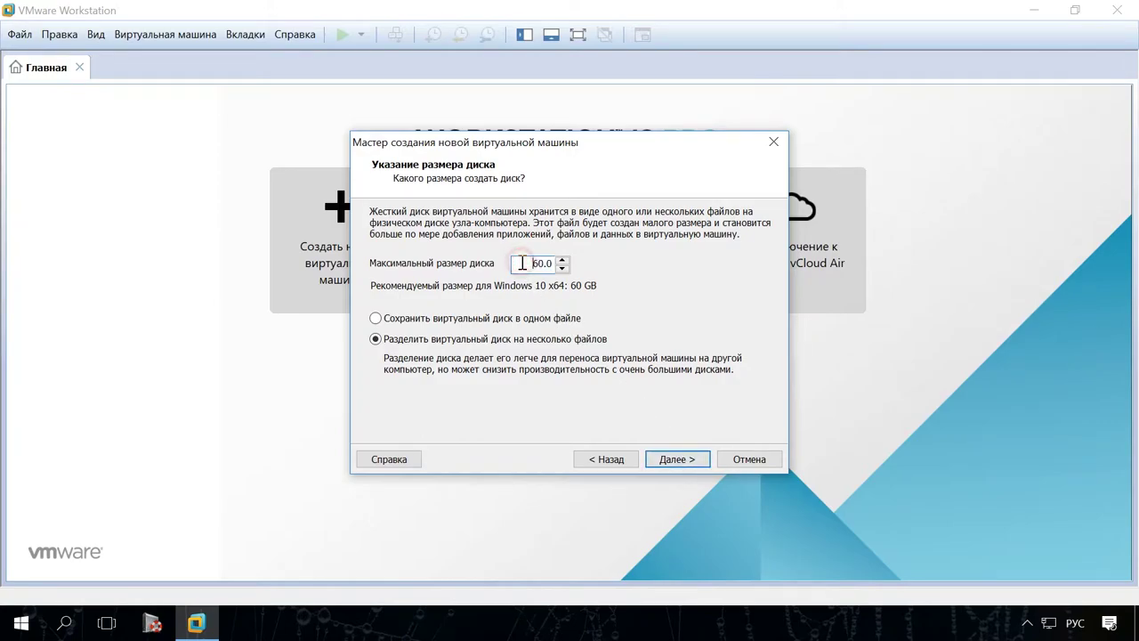
pyautogui.press('Delete')
pyautogui.click(375, 317)
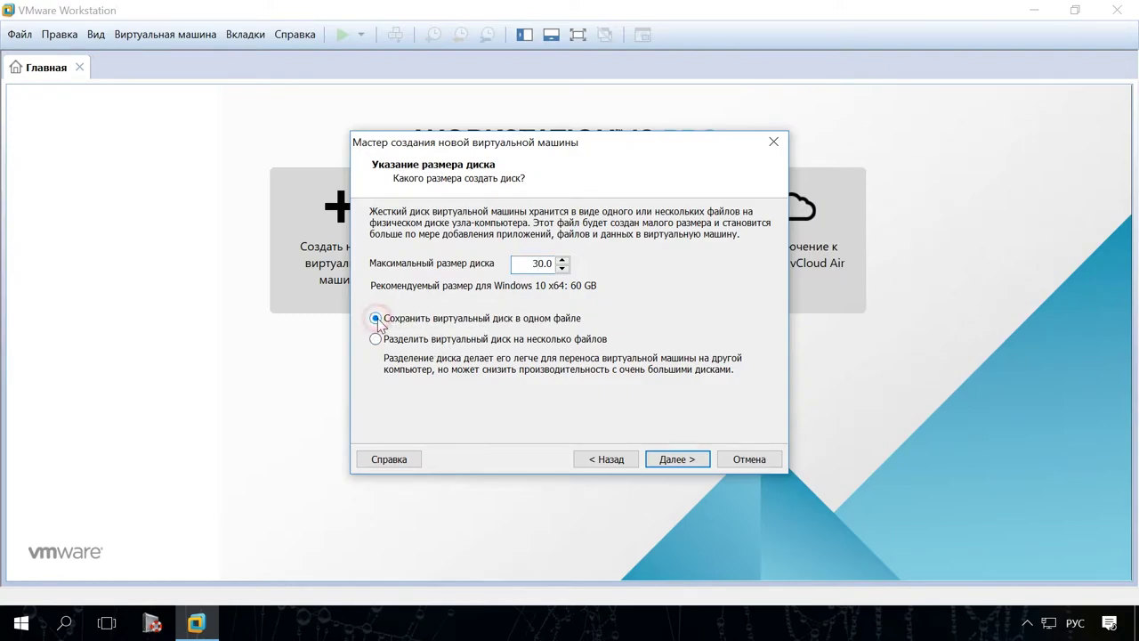
pyautogui.click(676, 459)
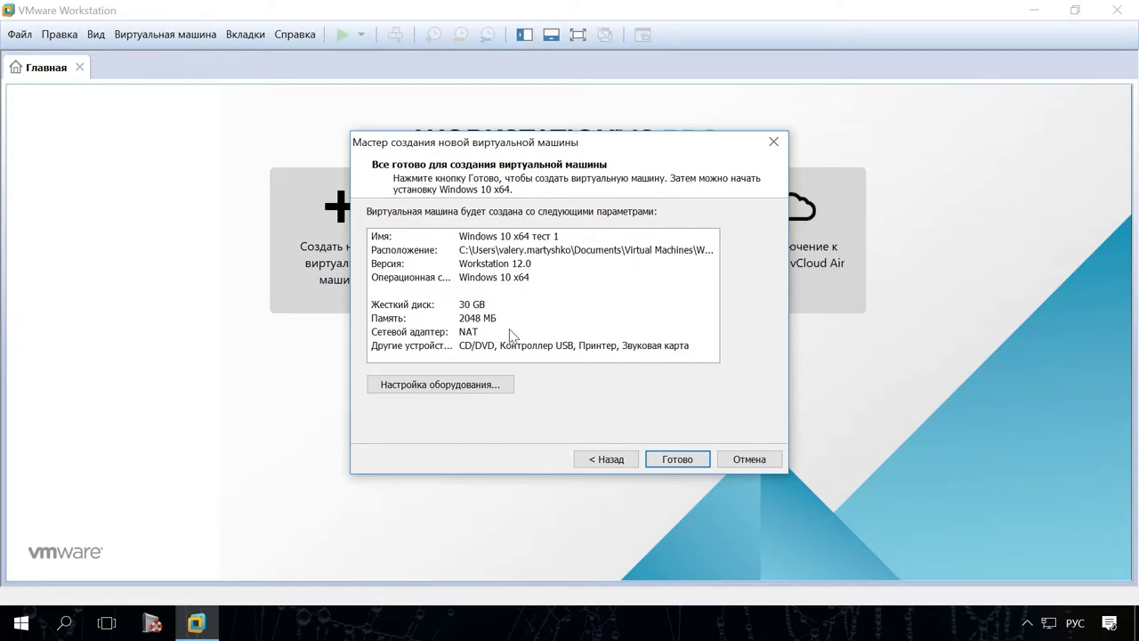
# Customize the virtual machine's hardware by setting its memory to 4096 MB
pyautogui.click(494, 319)
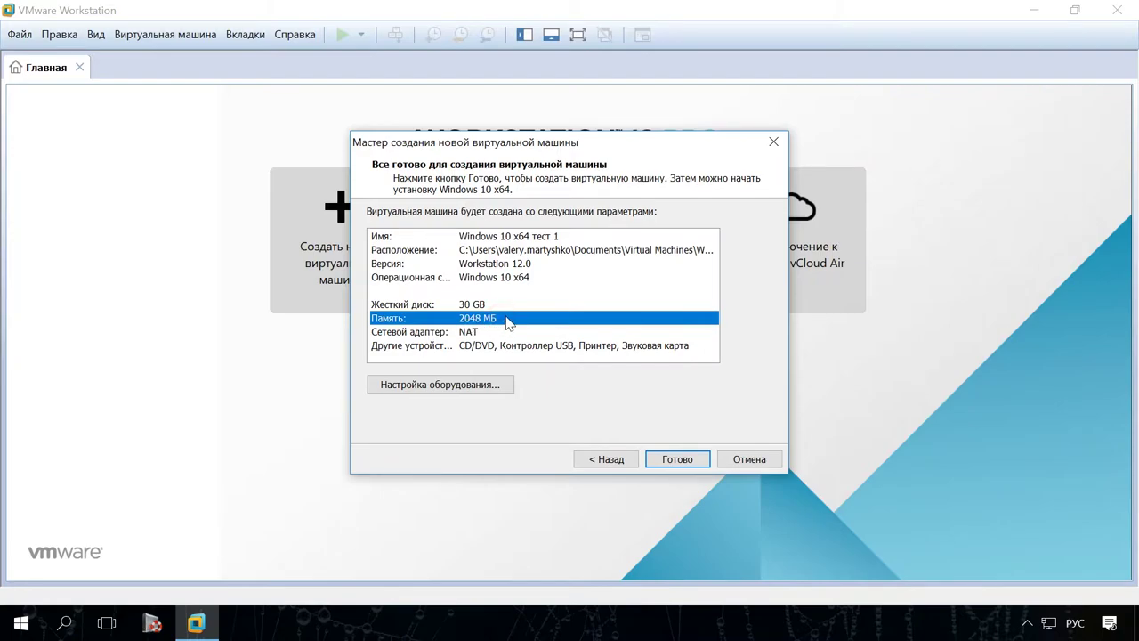
pyautogui.click(486, 388)
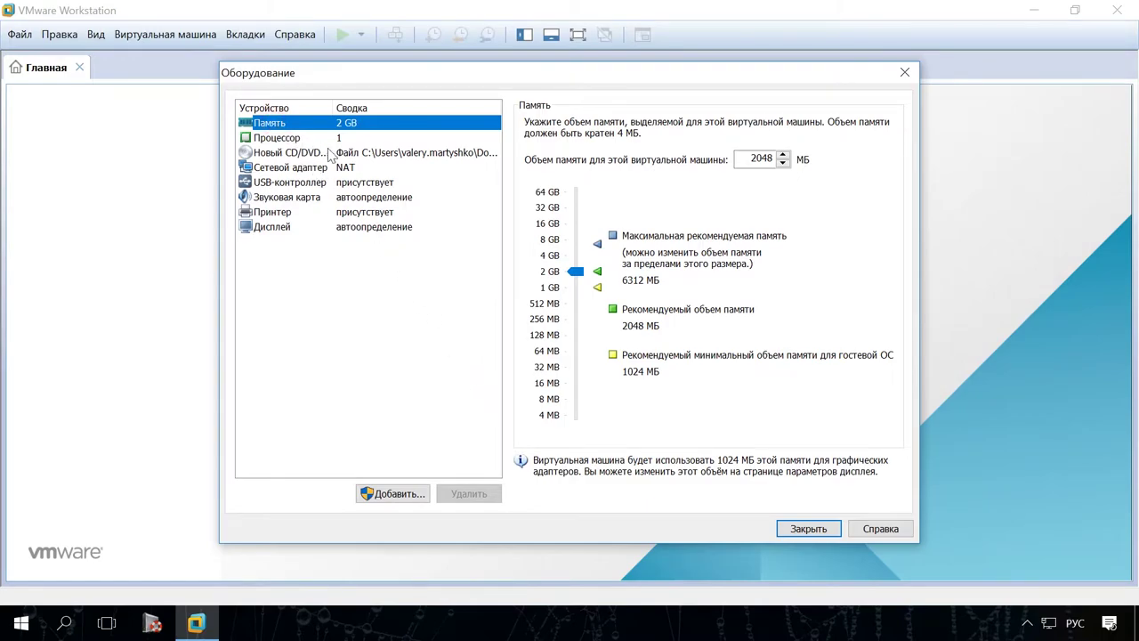
pyautogui.moveTo(575, 272); pyautogui.dragTo(577, 258)
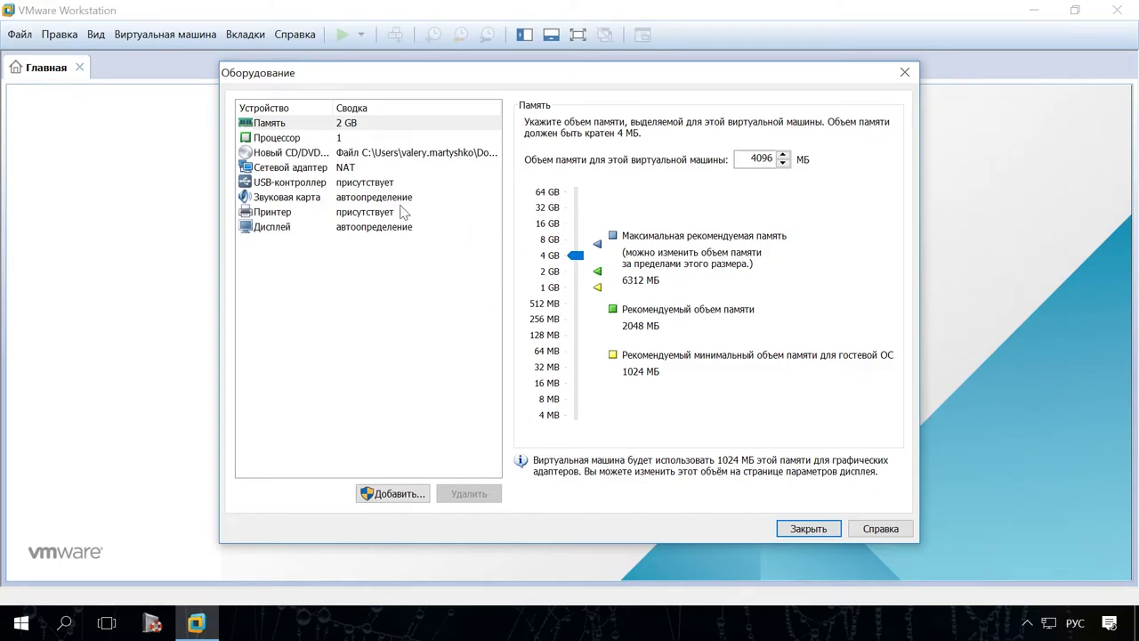
# Configure the virtual machine with one processor and two cores per processor
pyautogui.click(285, 141)
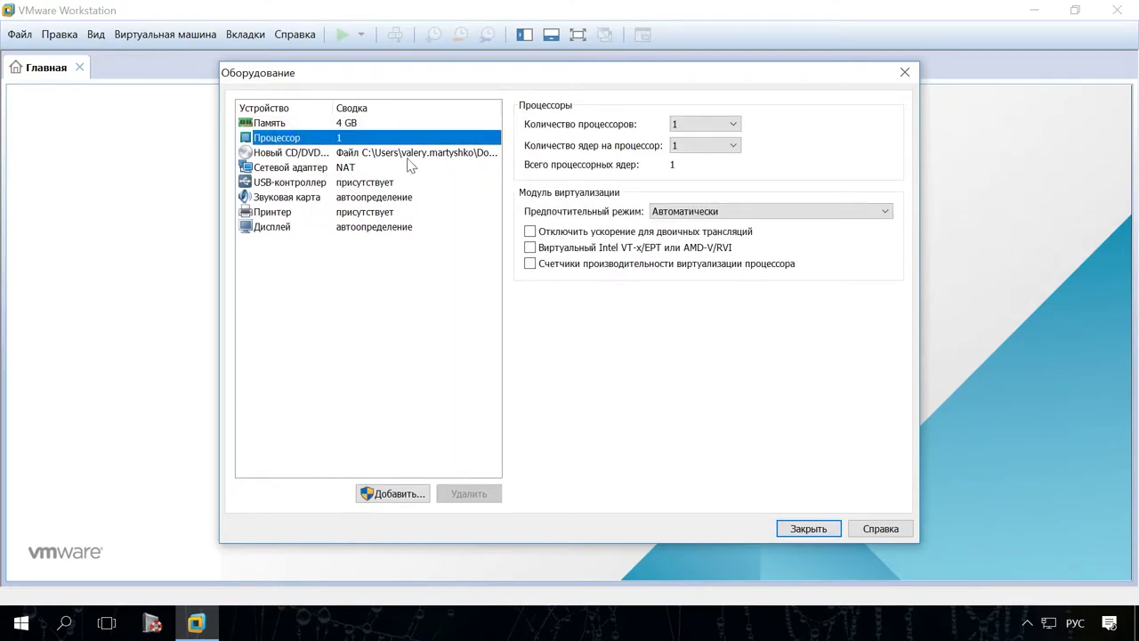
pyautogui.click(734, 125)
pyautogui.click(734, 126)
pyautogui.click(728, 146)
pyautogui.click(715, 171)
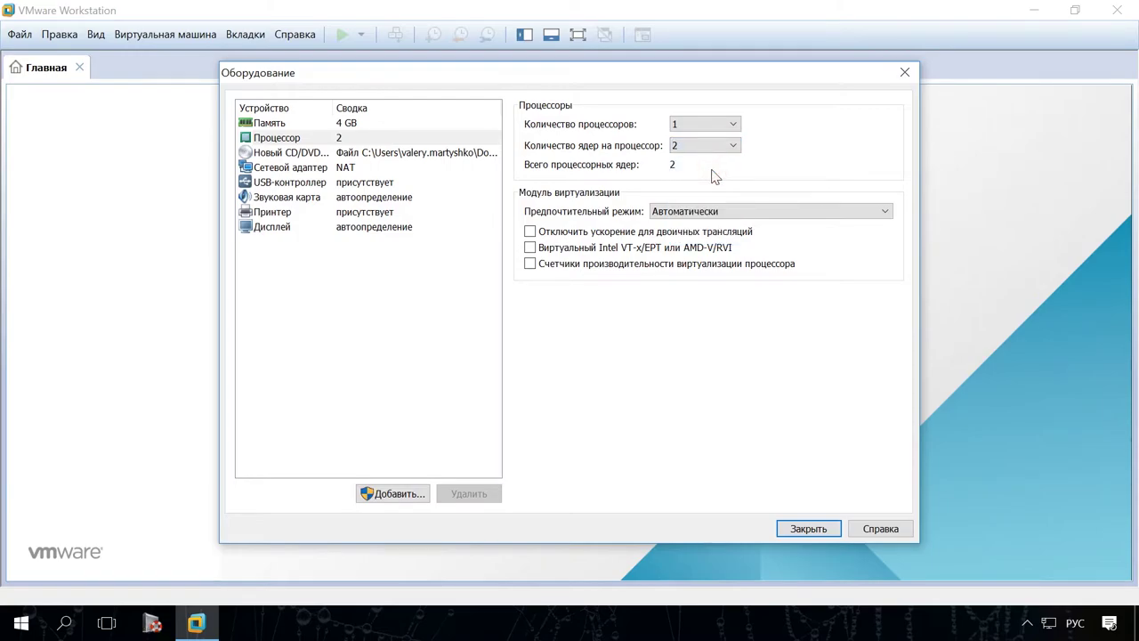
# Review the settings of the CD/DVD drive, network adapter, USB controller, sound card, printer and display
pyautogui.click(303, 154)
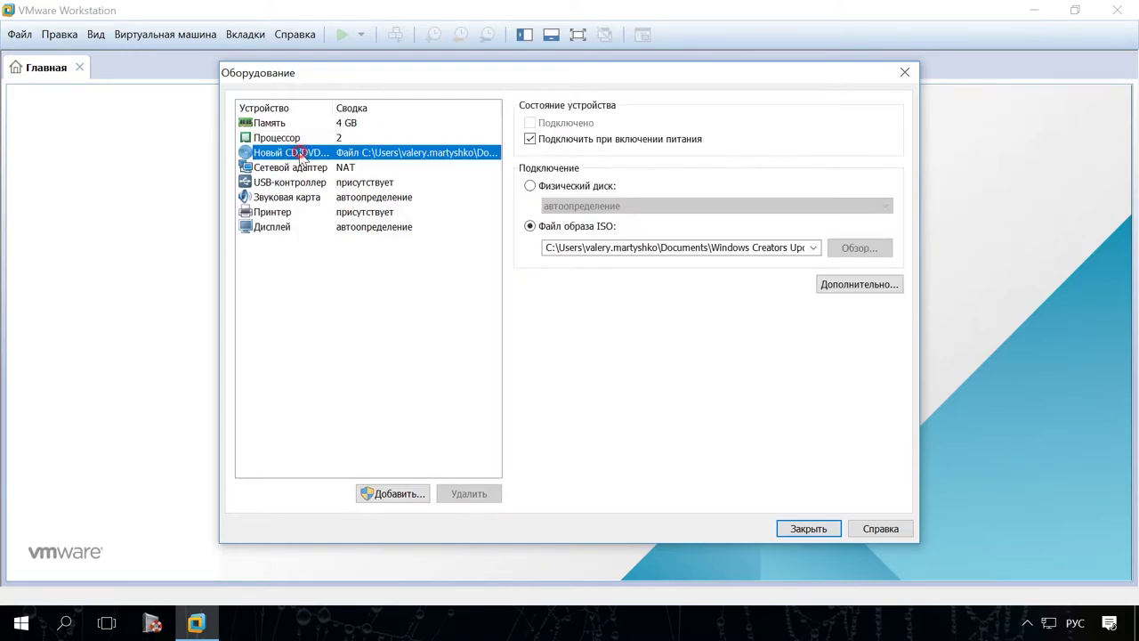
pyautogui.click(299, 167)
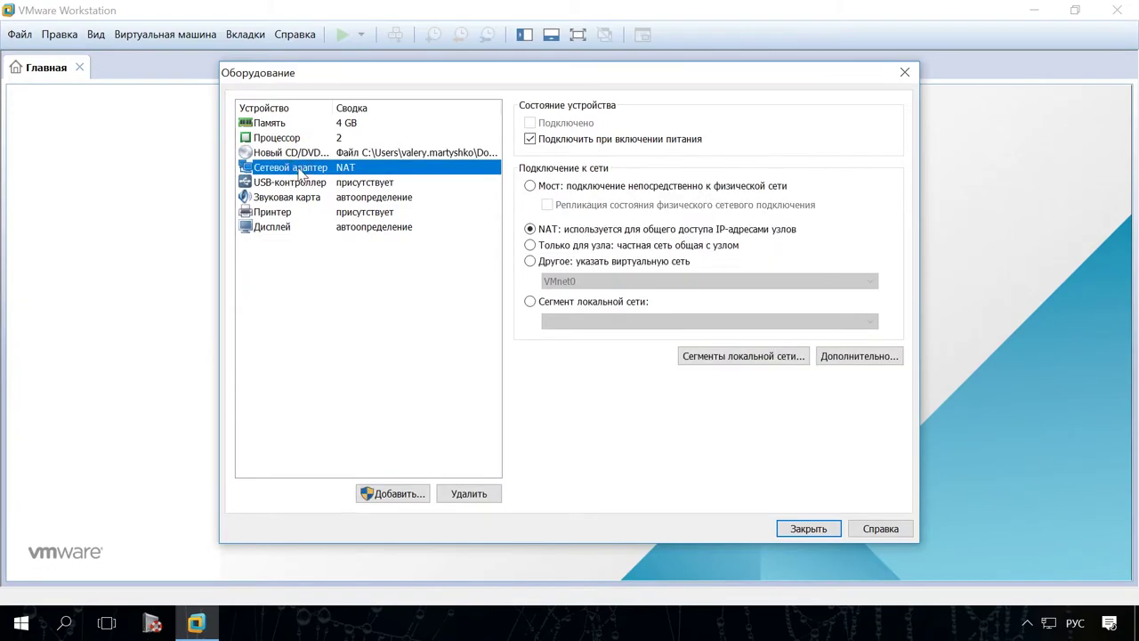
pyautogui.click(299, 182)
pyautogui.click(301, 198)
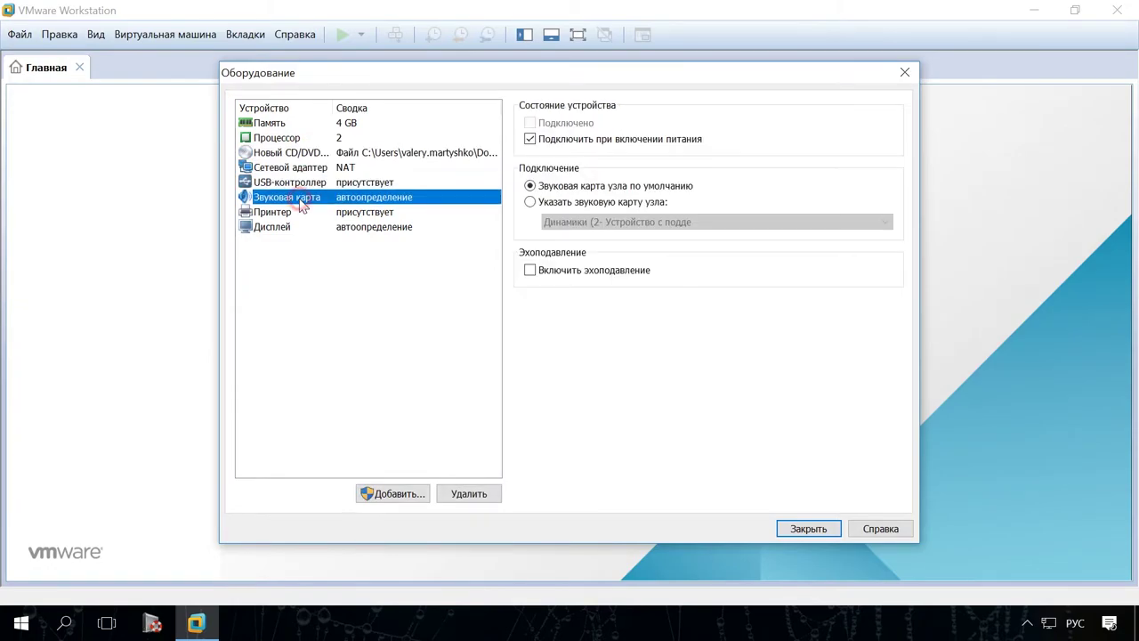
pyautogui.click(285, 215)
pyautogui.click(280, 229)
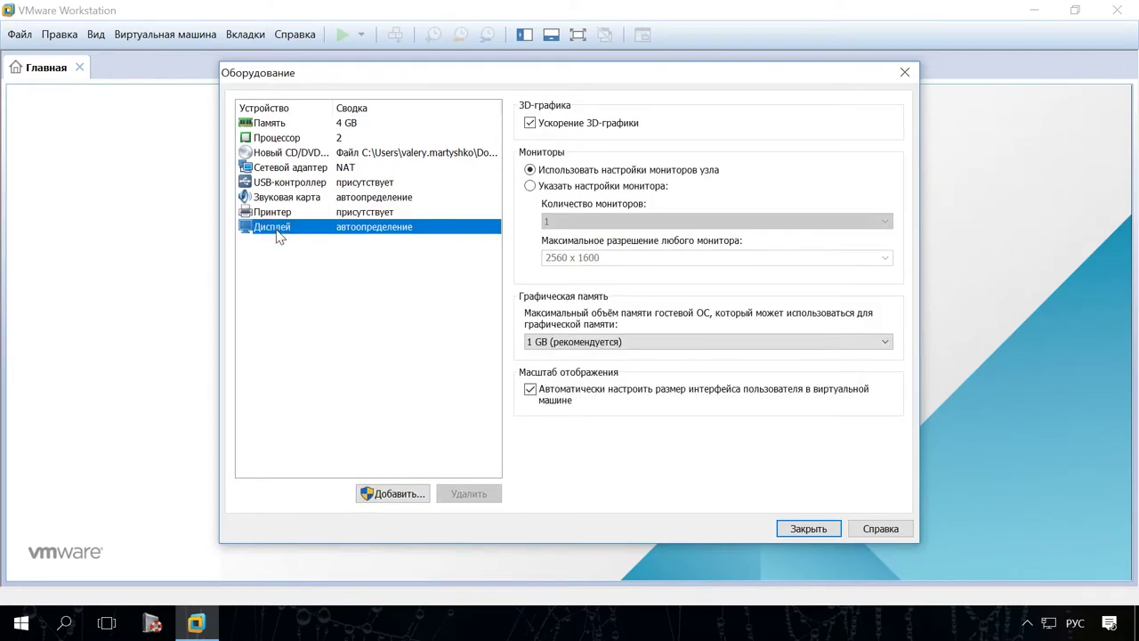
# Create the virtual machine with the customized hardware and power it on
pyautogui.click(808, 529)
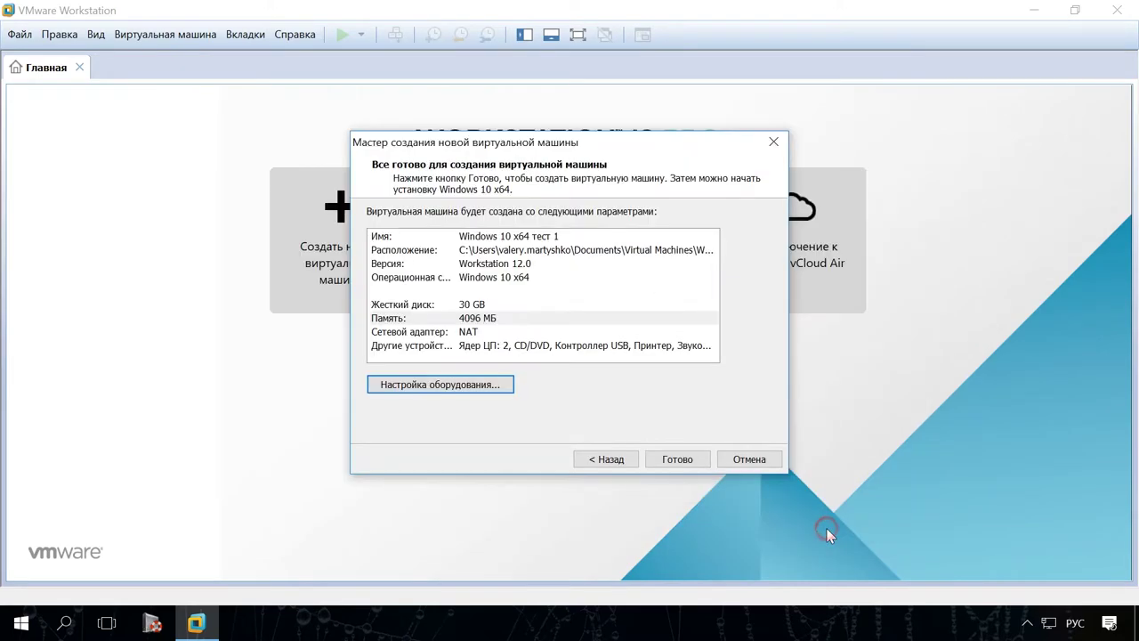
pyautogui.click(659, 459)
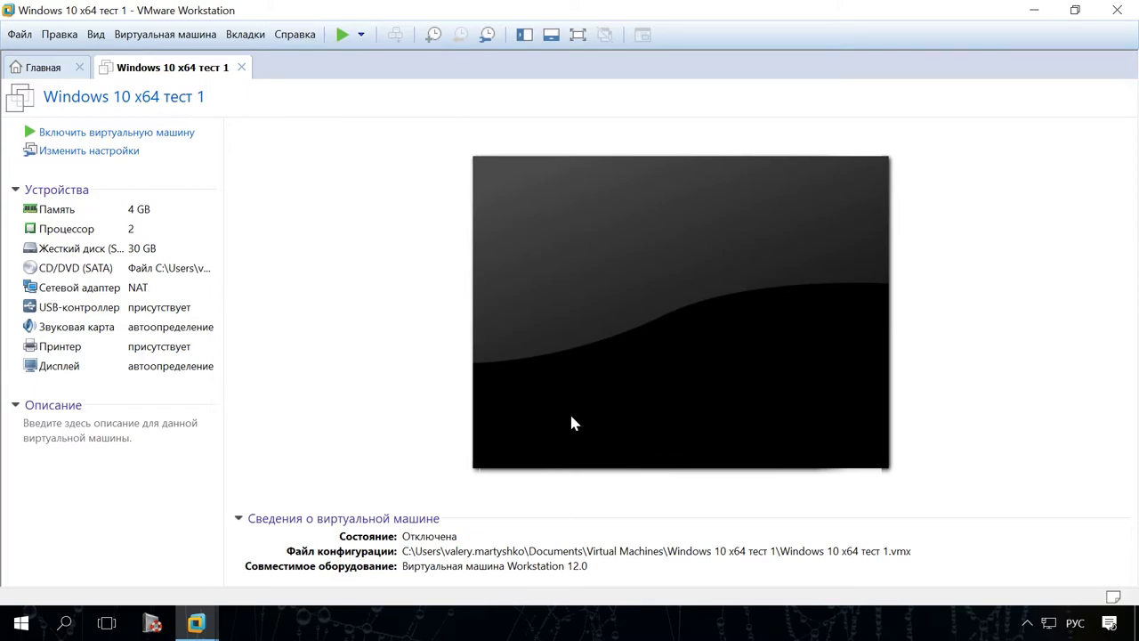
pyautogui.click(343, 35)
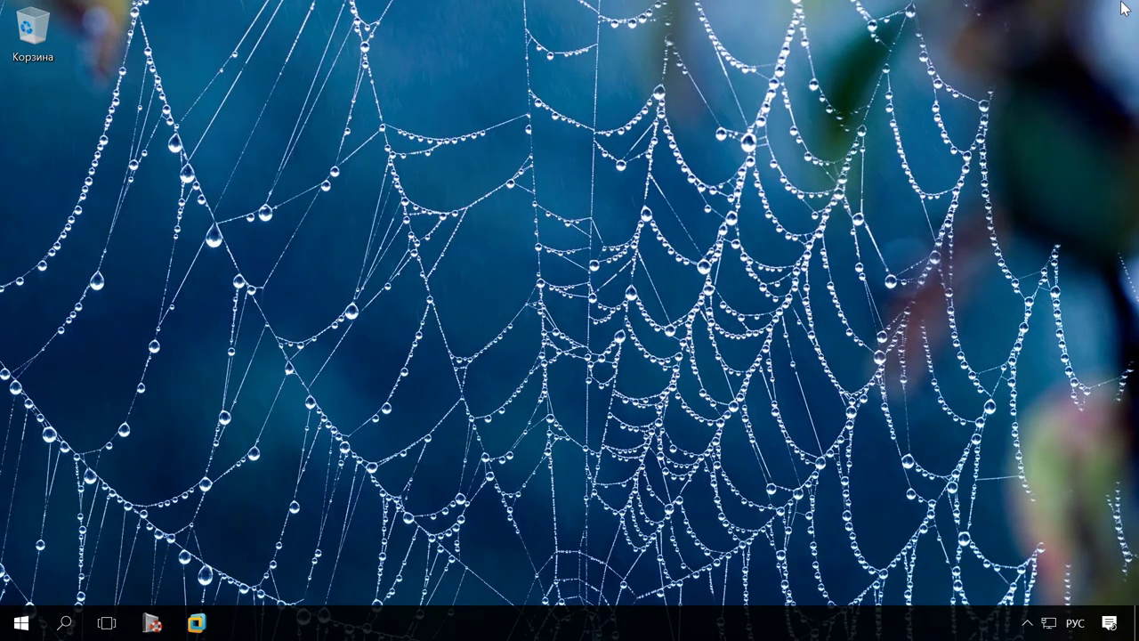
# Switch to File Explorer and open the "Windows 10 x64 тест 2" folder inside Documents\Virtual Machines
pyautogui.press('super+e')
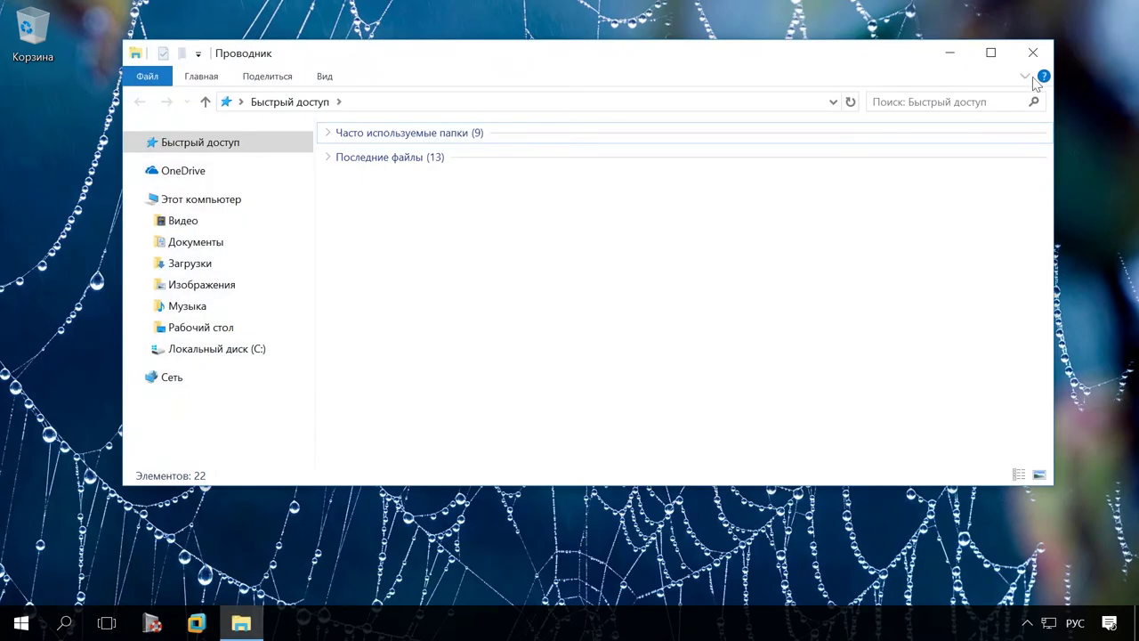
pyautogui.click(210, 244)
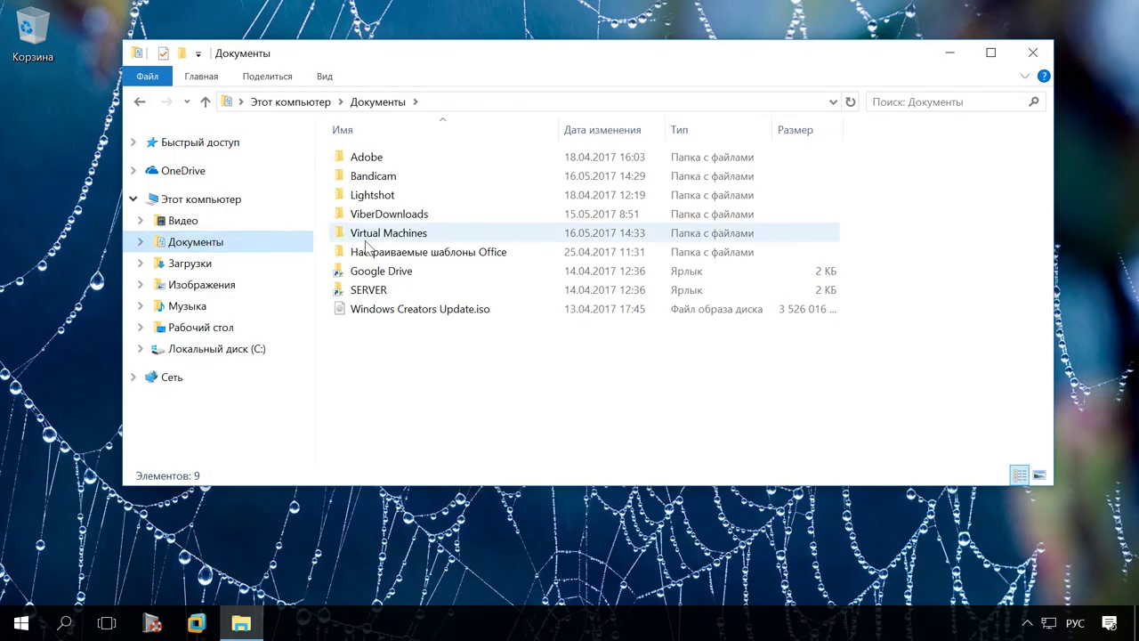
pyautogui.doubleClick(395, 236)
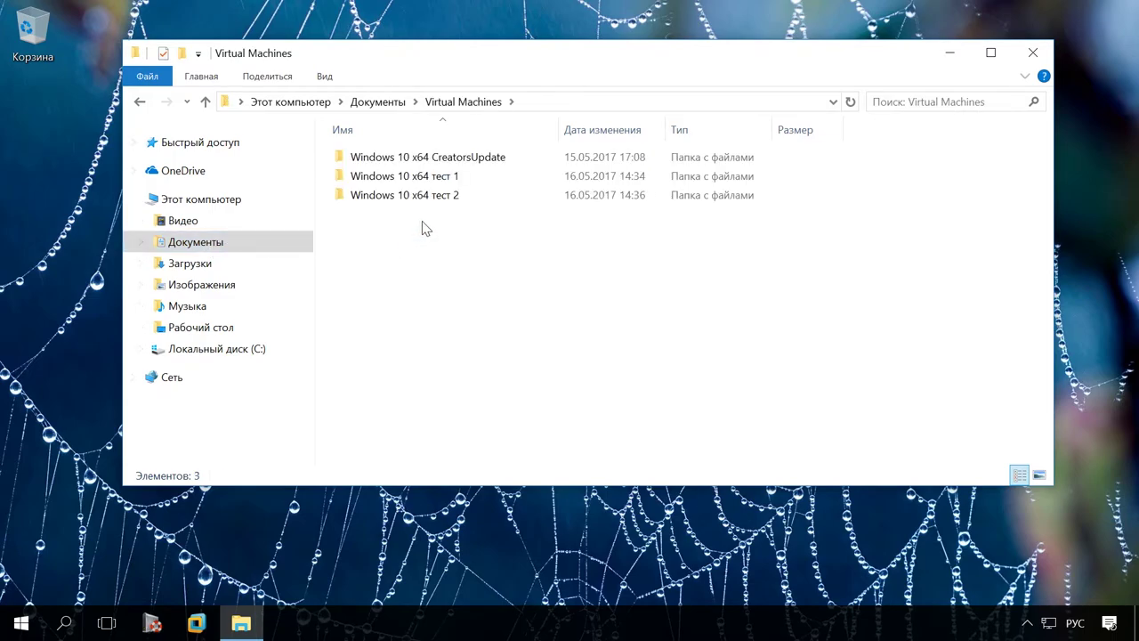
pyautogui.doubleClick(442, 201)
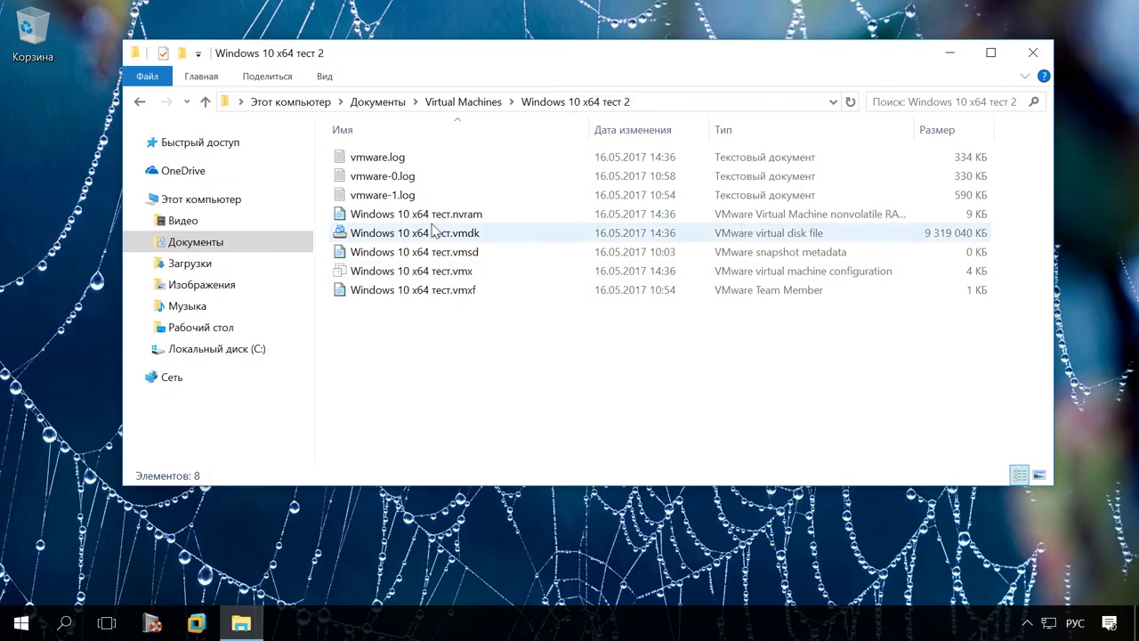
# Examine the log, nvram, vmdk, vmsd, vmx and vmxf files of the virtual machine, and close the folder
pyautogui.click(400, 160)
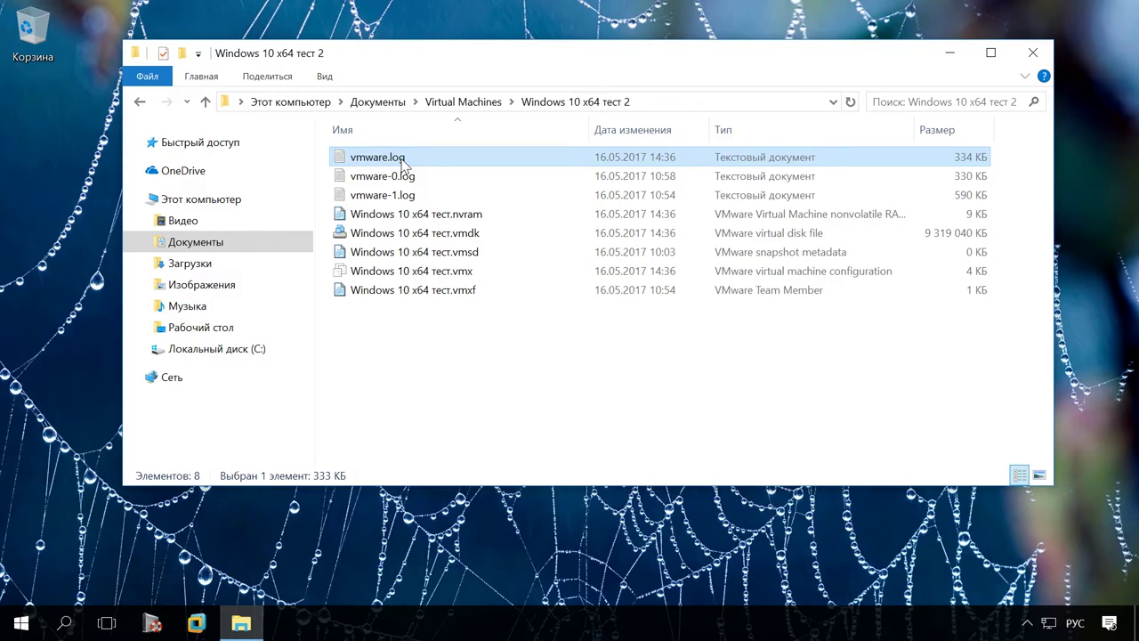
pyautogui.click(381, 219)
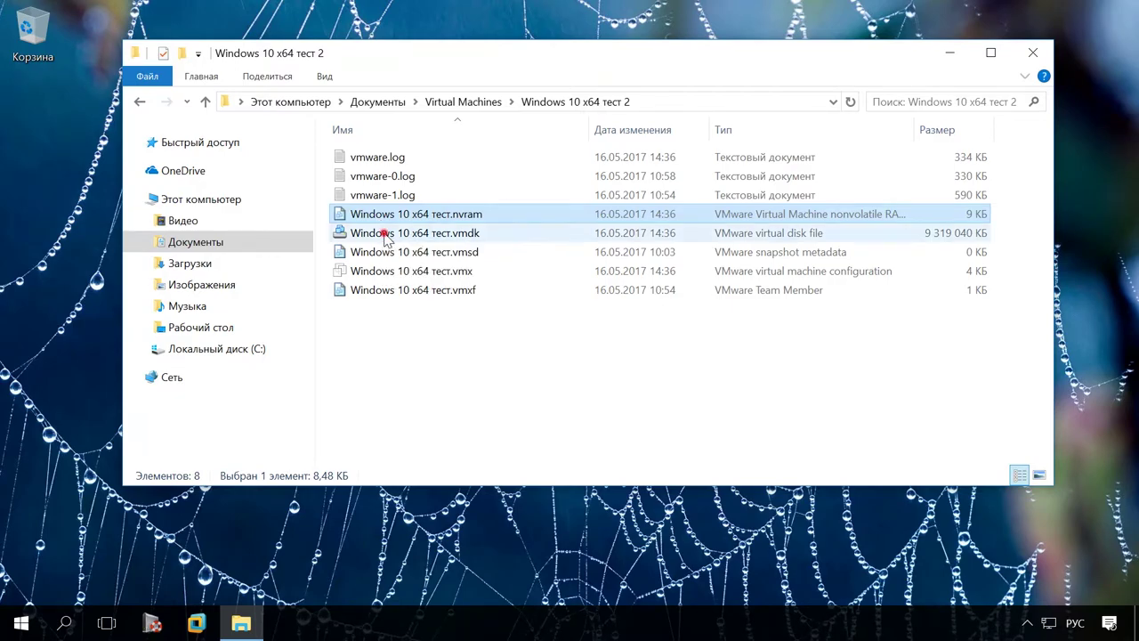
pyautogui.click(386, 234)
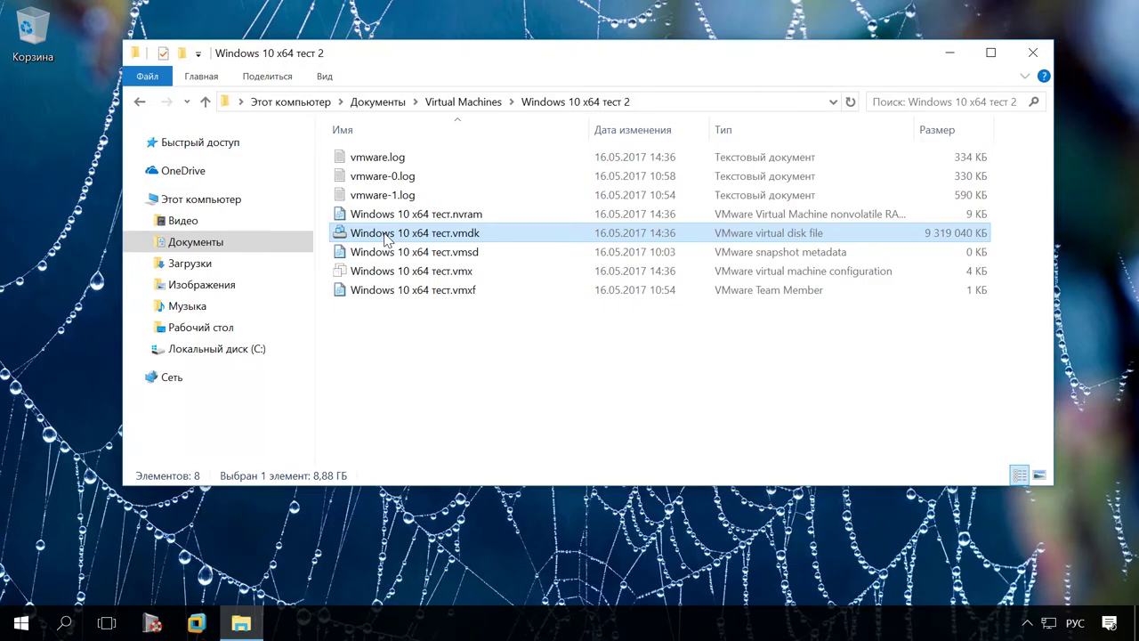
pyautogui.click(391, 255)
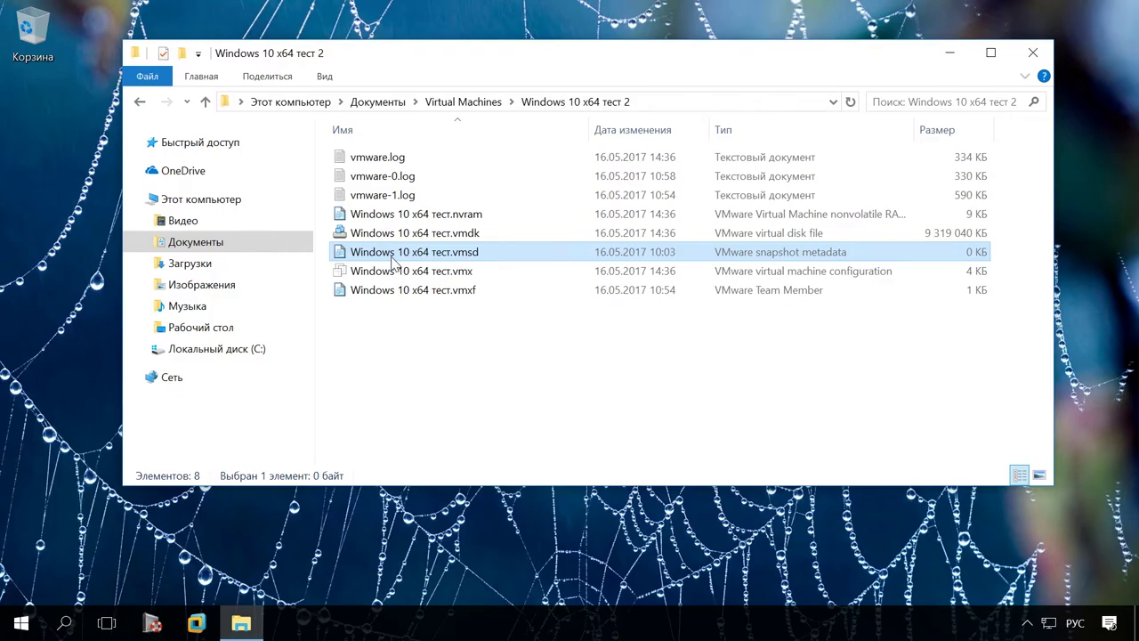
pyautogui.click(402, 272)
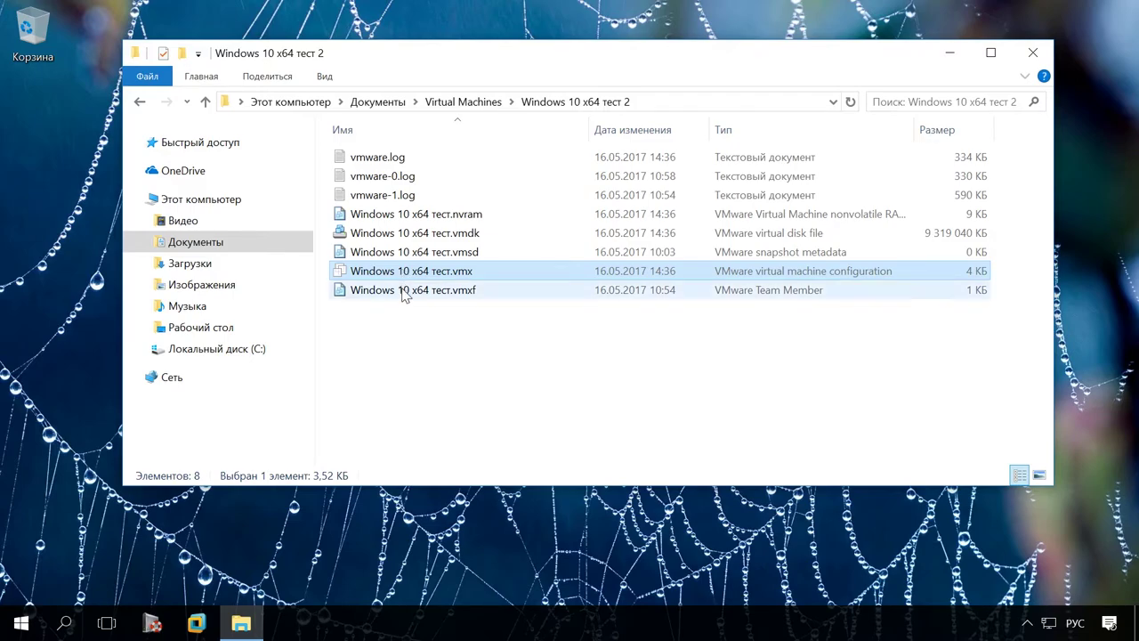
pyautogui.click(402, 292)
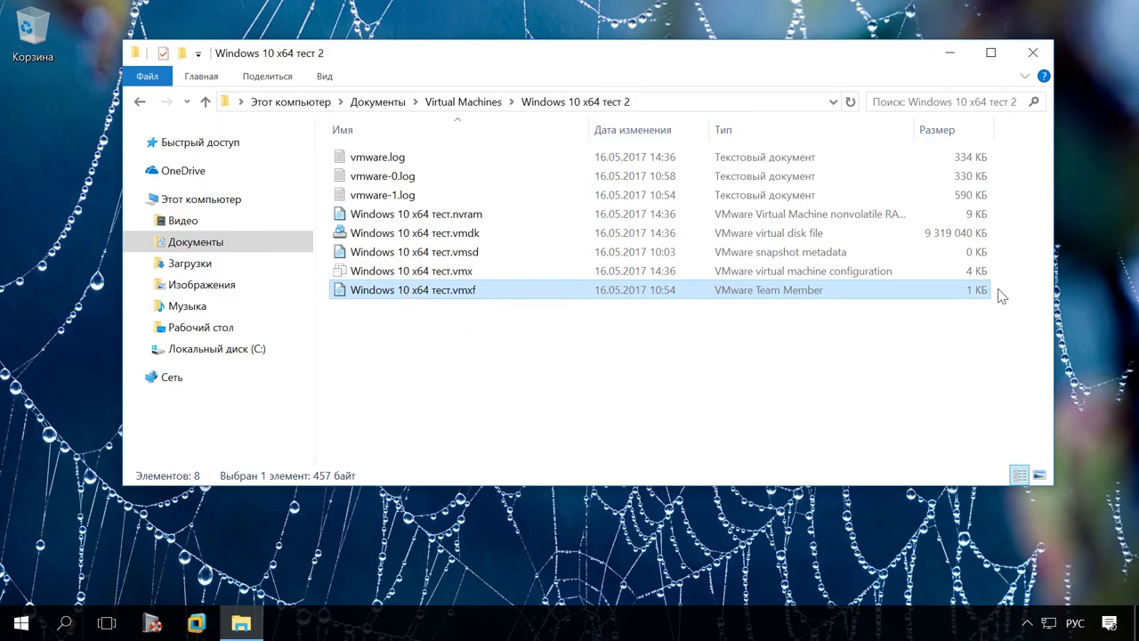
pyautogui.click(1041, 55)
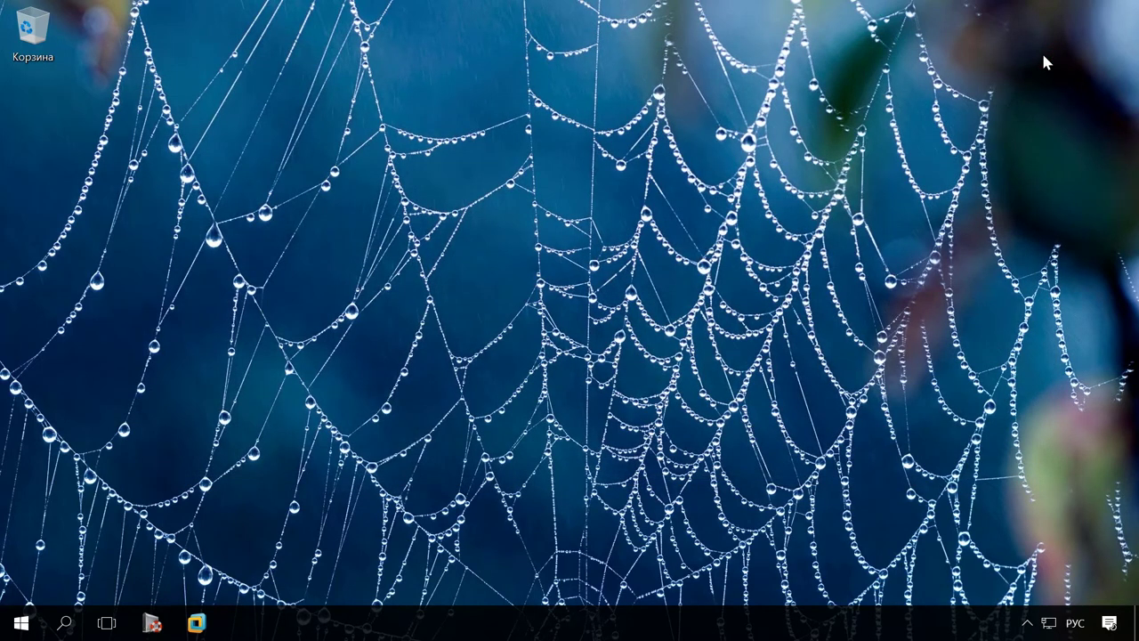
# Switch to VMware Workstation, open "Windows 10 x64 тест.vmx" from the "Windows 10 x64 тест 2" folder and power on the virtual machine
pyautogui.click(196, 623)
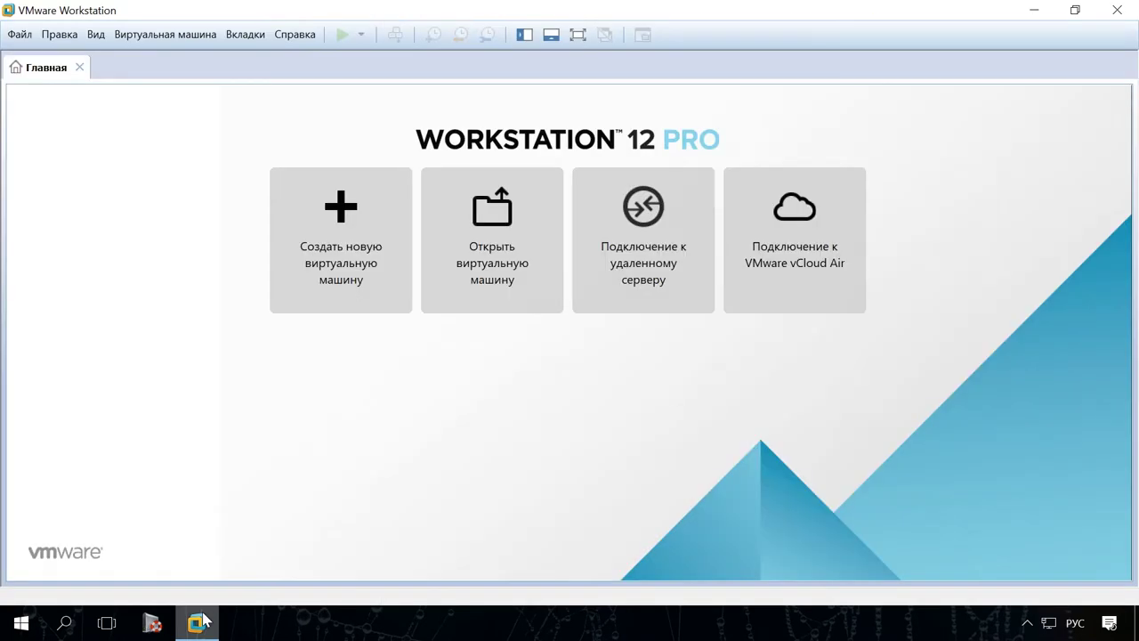
pyautogui.click(17, 35)
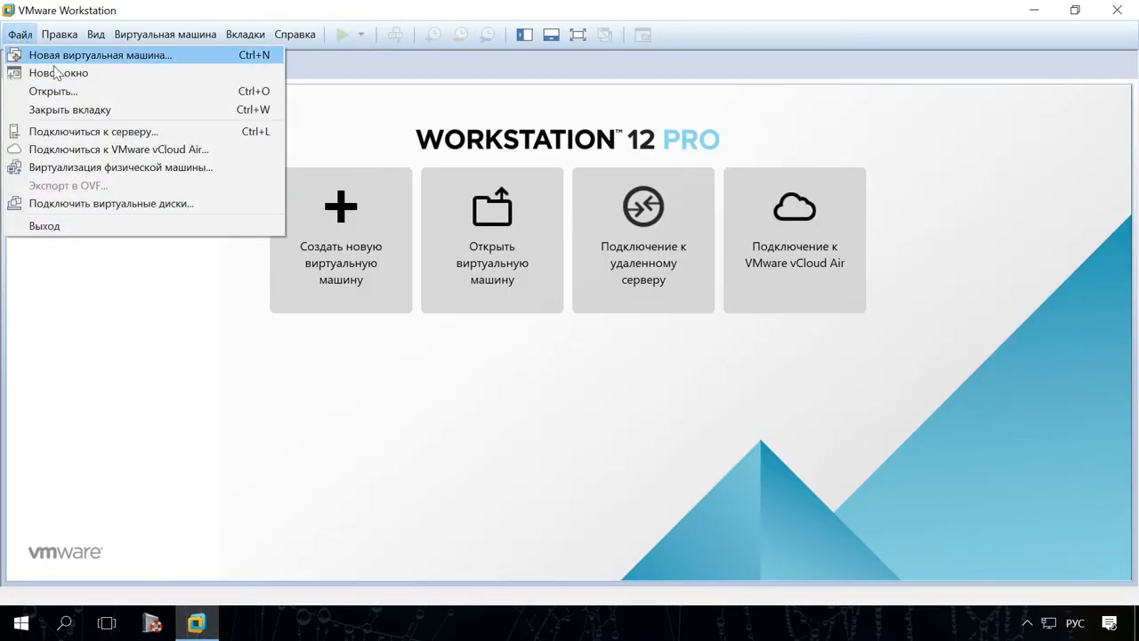
pyautogui.click(82, 92)
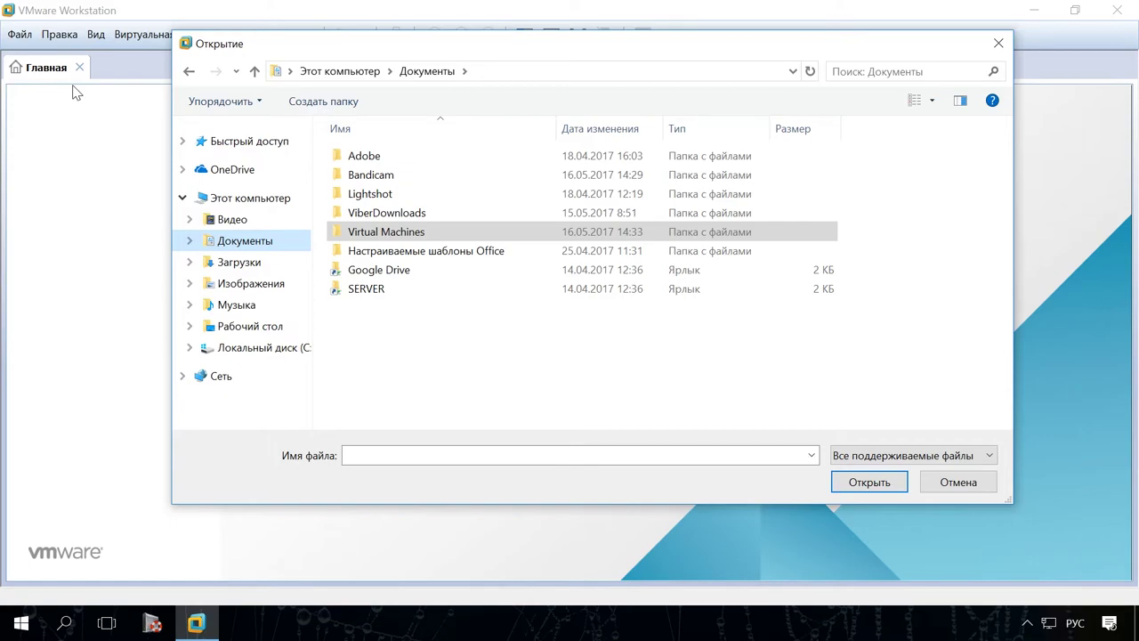
pyautogui.doubleClick(378, 231)
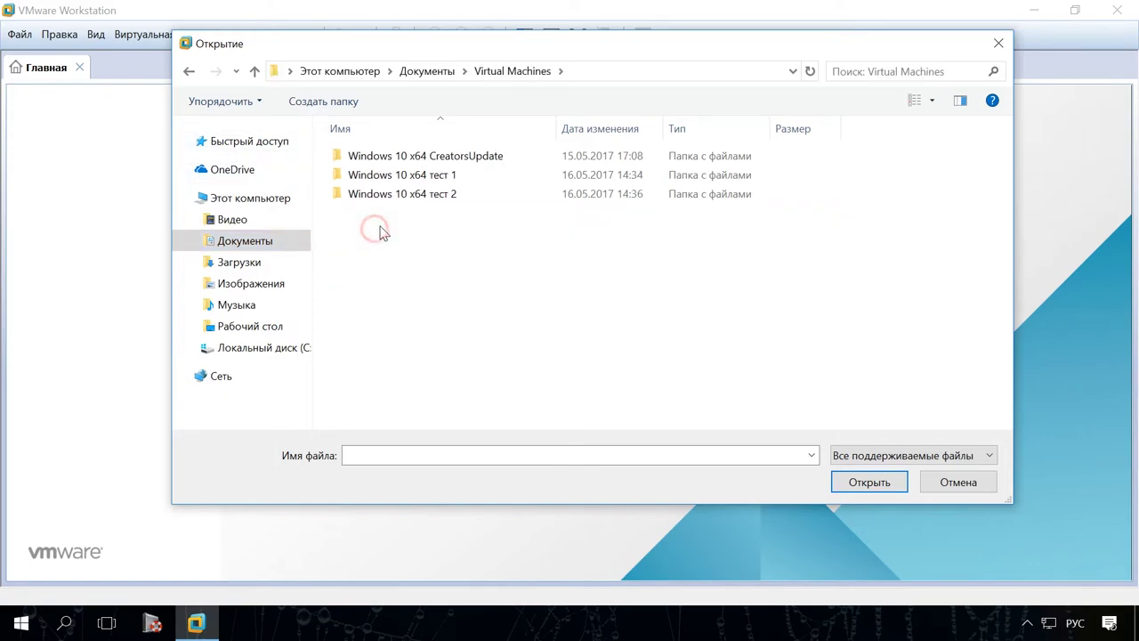
pyautogui.doubleClick(409, 194)
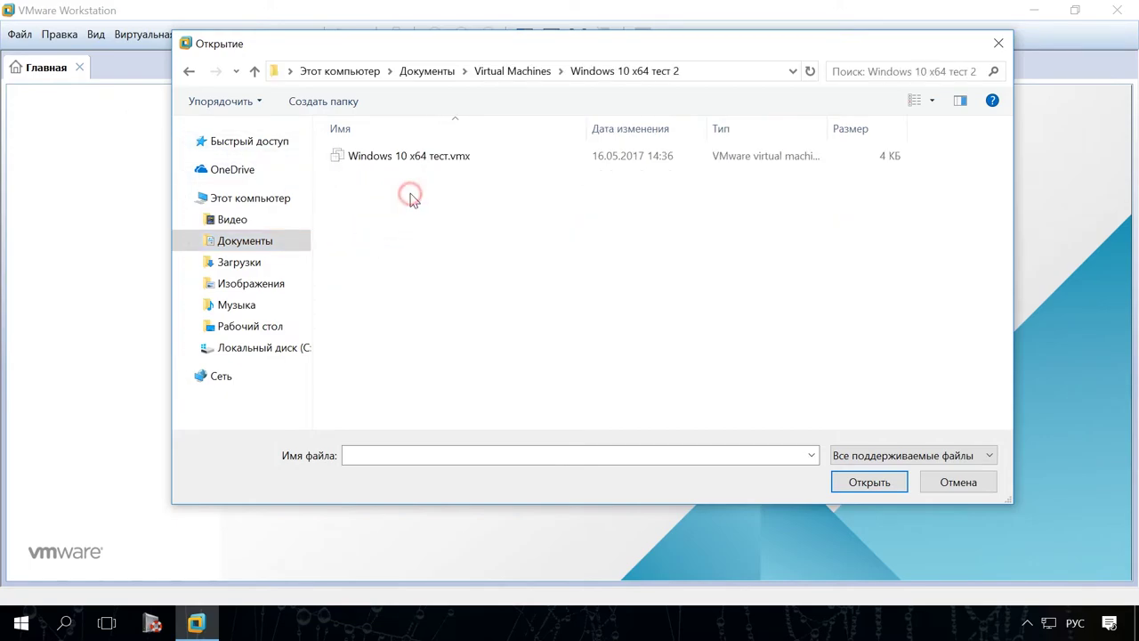
pyautogui.click(440, 159)
pyautogui.click(877, 481)
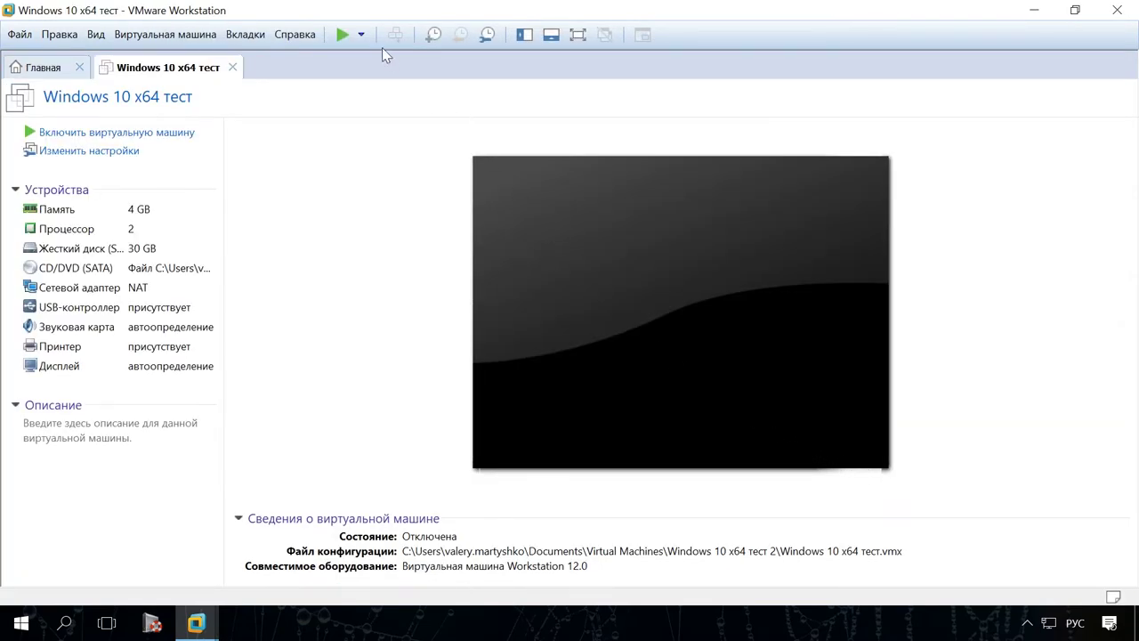
pyautogui.click(341, 35)
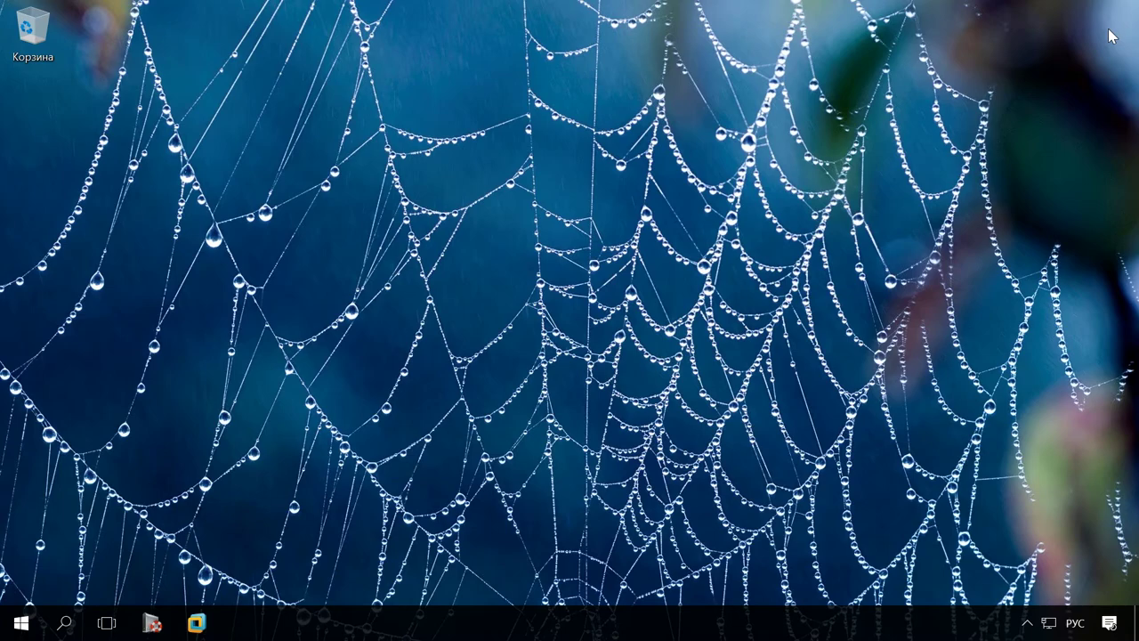
# Switch to Hetman Partition Recovery, dismiss the wizard and mount "Windows 10 x64 тест.vmdk" from the "Windows 10 x64 тест 2" folder
pyautogui.click(160, 621)
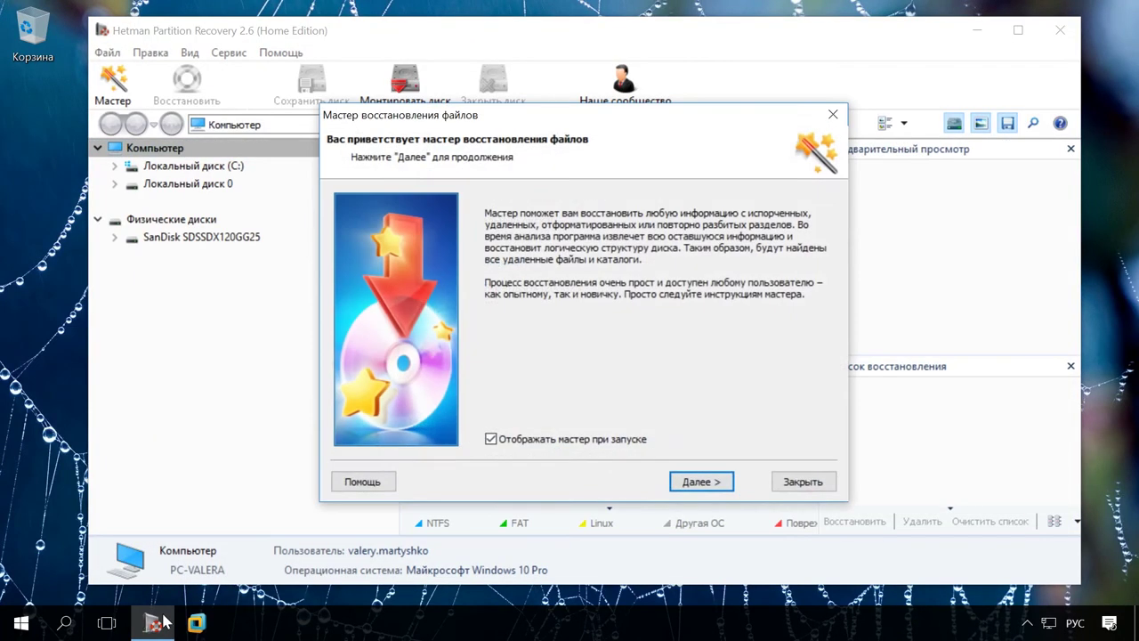
pyautogui.click(797, 485)
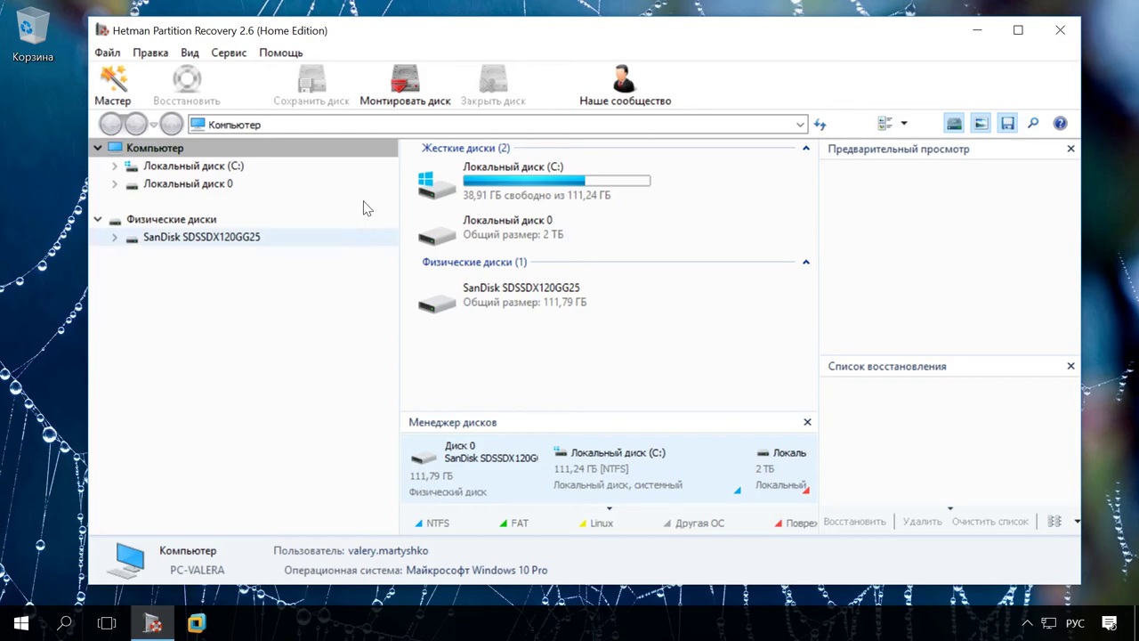
pyautogui.click(401, 94)
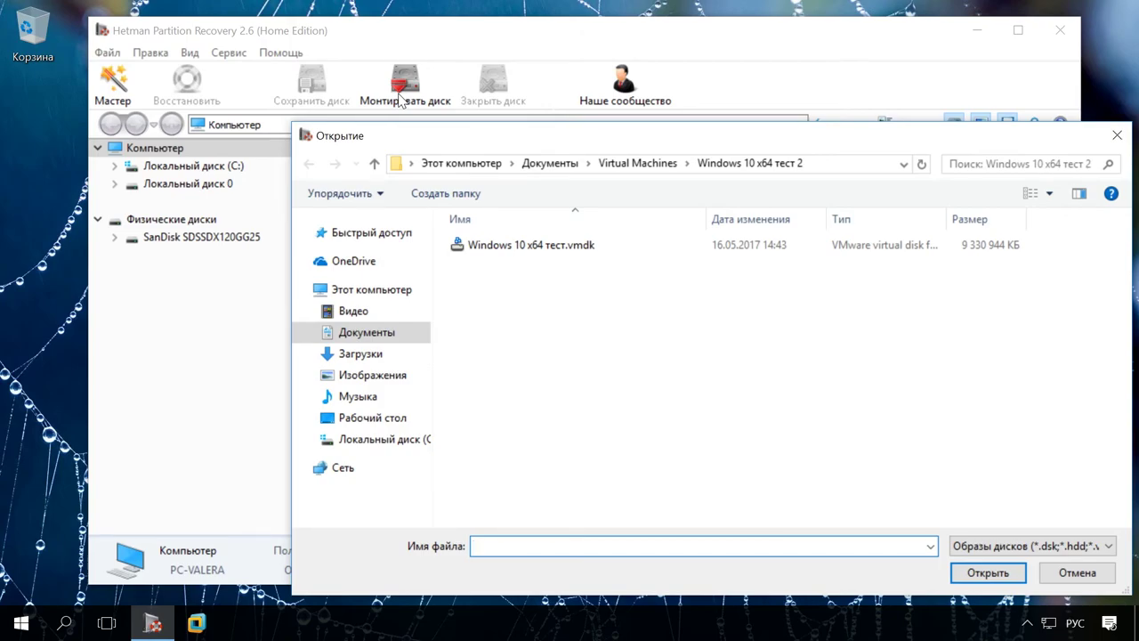
pyautogui.click(614, 165)
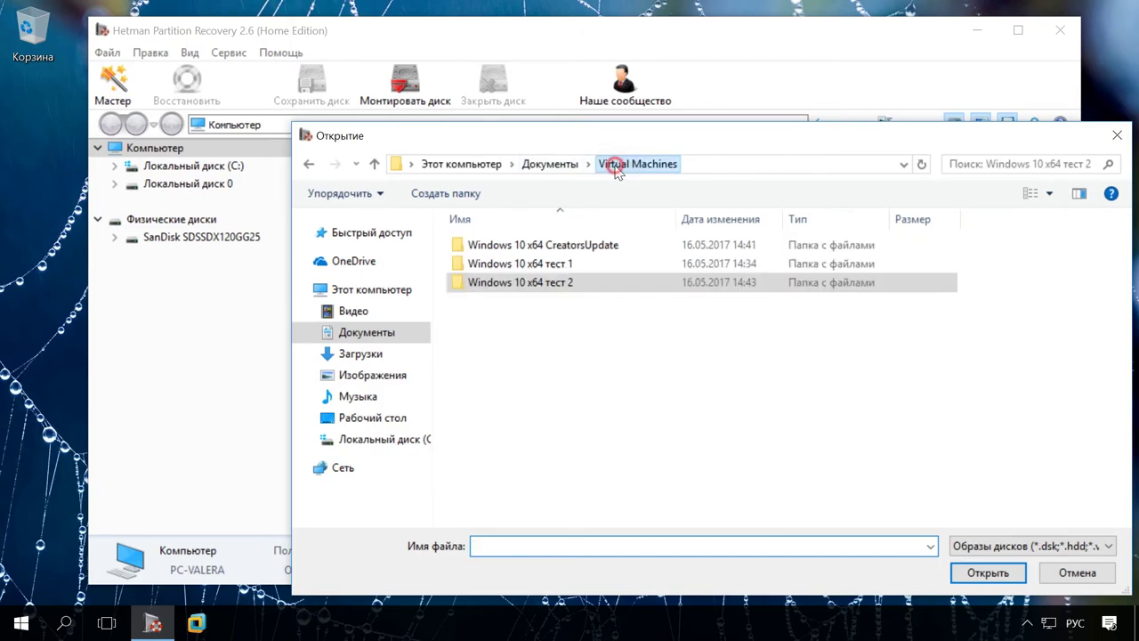
pyautogui.doubleClick(553, 282)
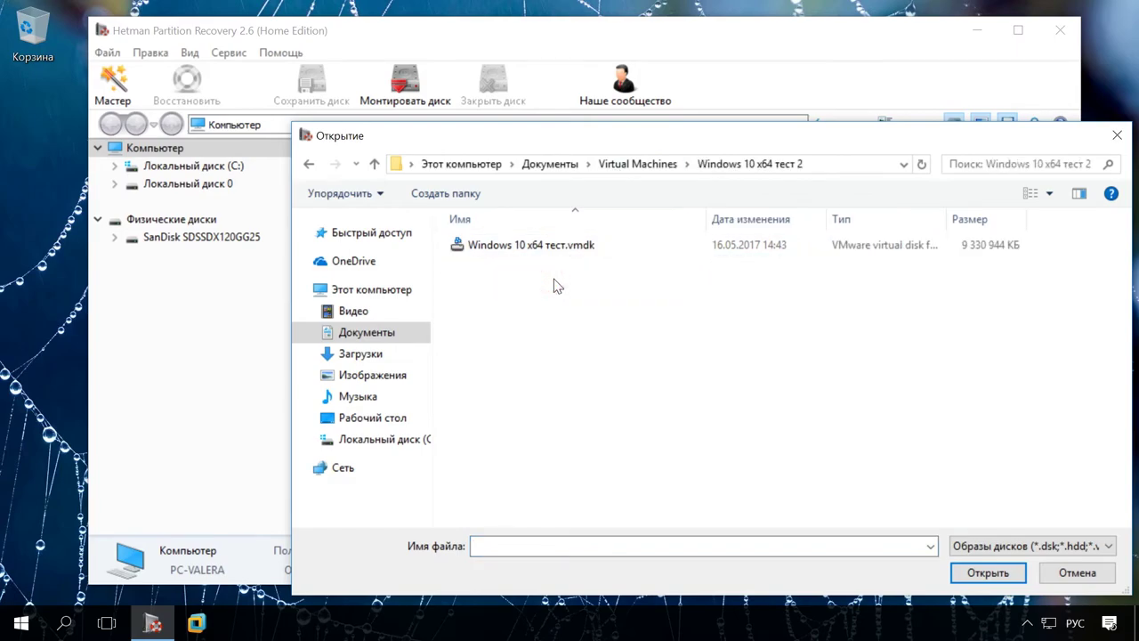
pyautogui.click(557, 249)
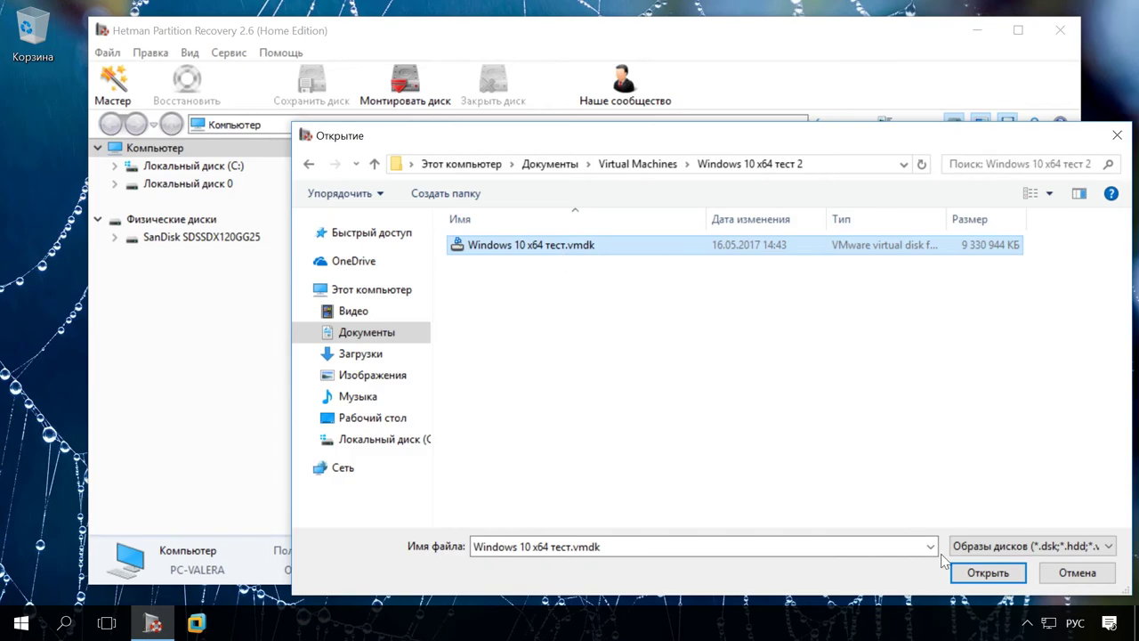
pyautogui.click(978, 572)
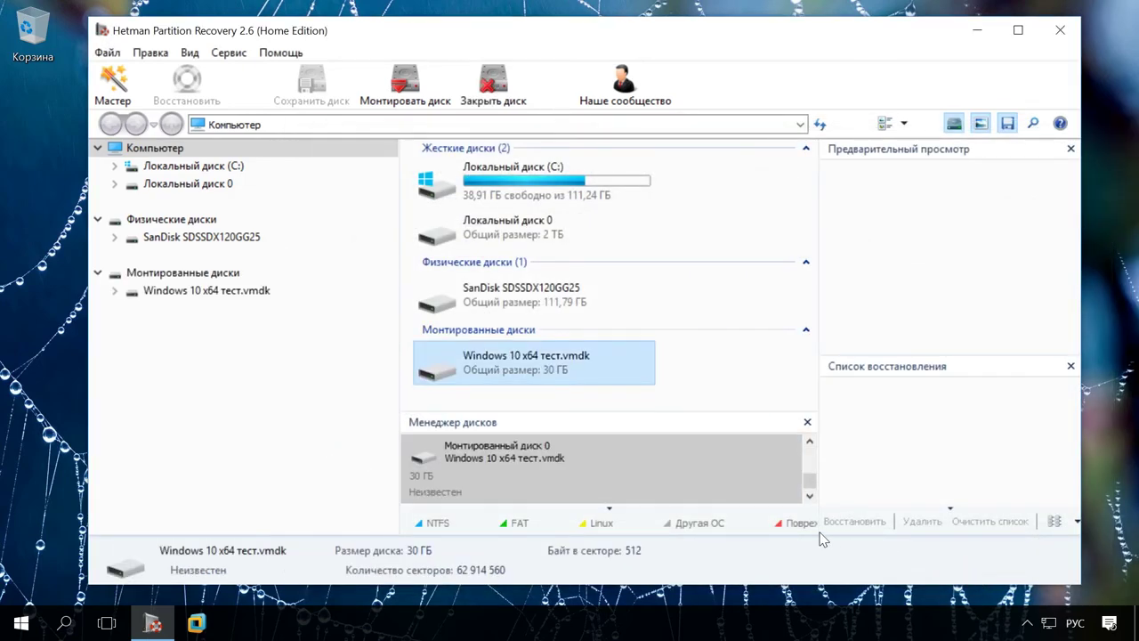
# Run a full analysis of the mounted virtual disk with NTFS, FAT and deep analysis (Глубокий анализ) enabled
pyautogui.click(225, 276)
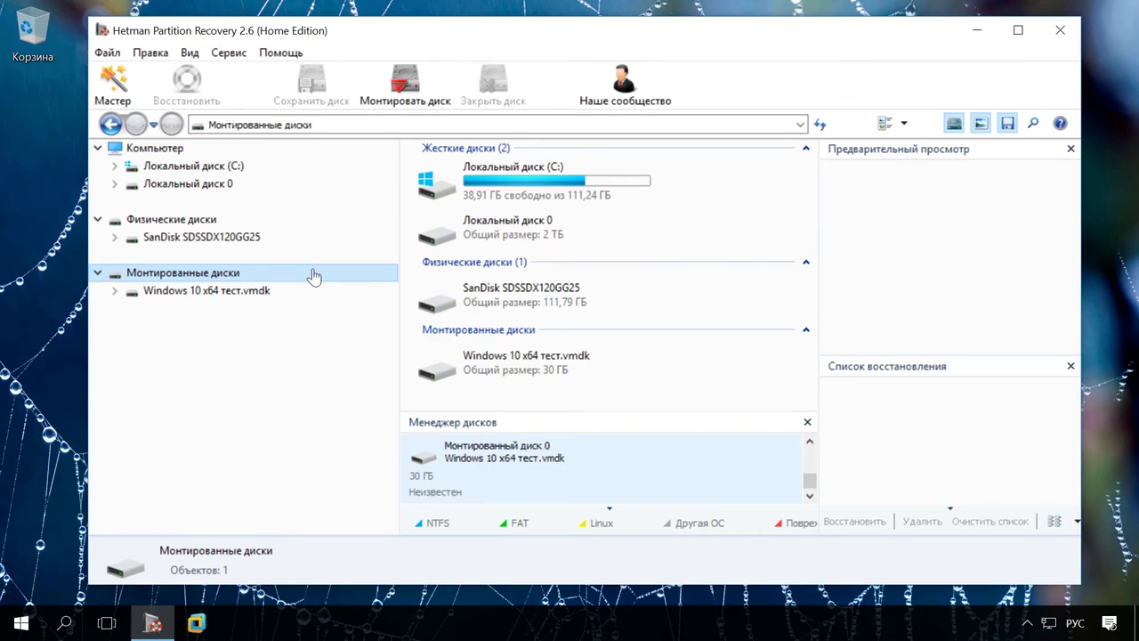
pyautogui.doubleClick(267, 292)
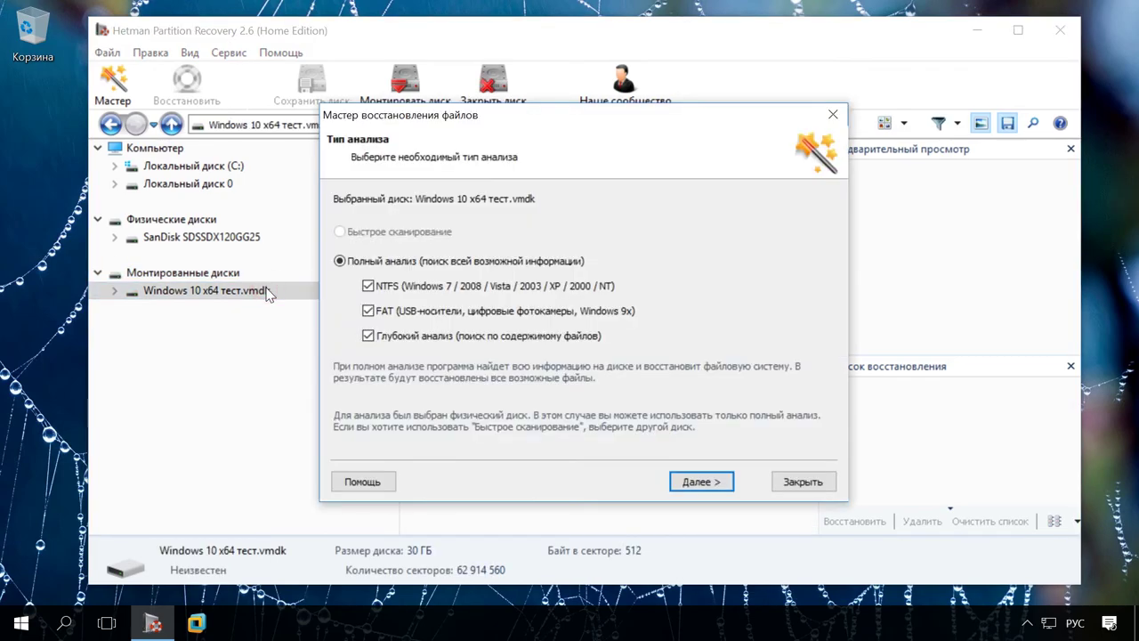
pyautogui.click(685, 483)
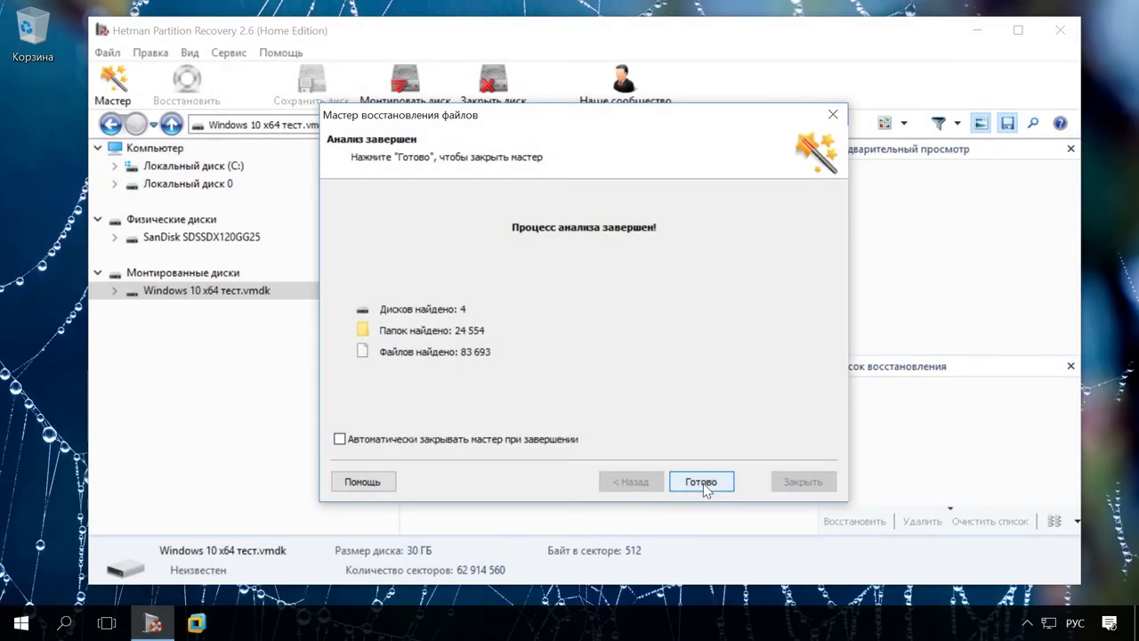
pyautogui.click(702, 482)
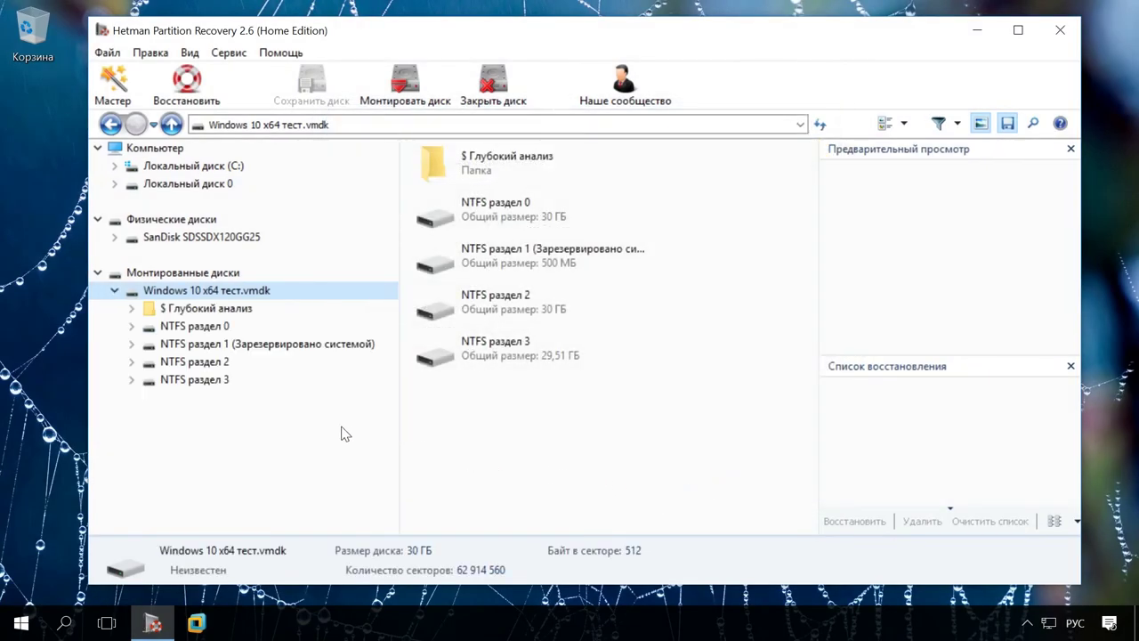
# Add "Мои видеозаписи", "мои рисунки" and "Моя музыка" from Users\Windows\Documents on "NTFS раздел 3" to the recovery list and start their recovery
pyautogui.click(219, 381)
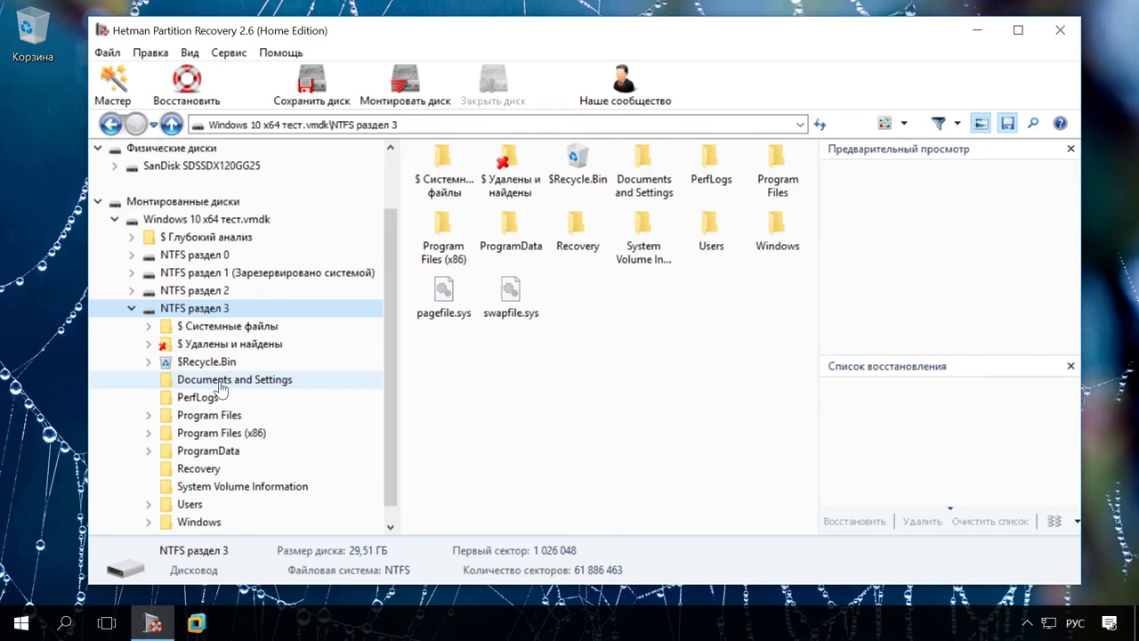
pyautogui.click(202, 503)
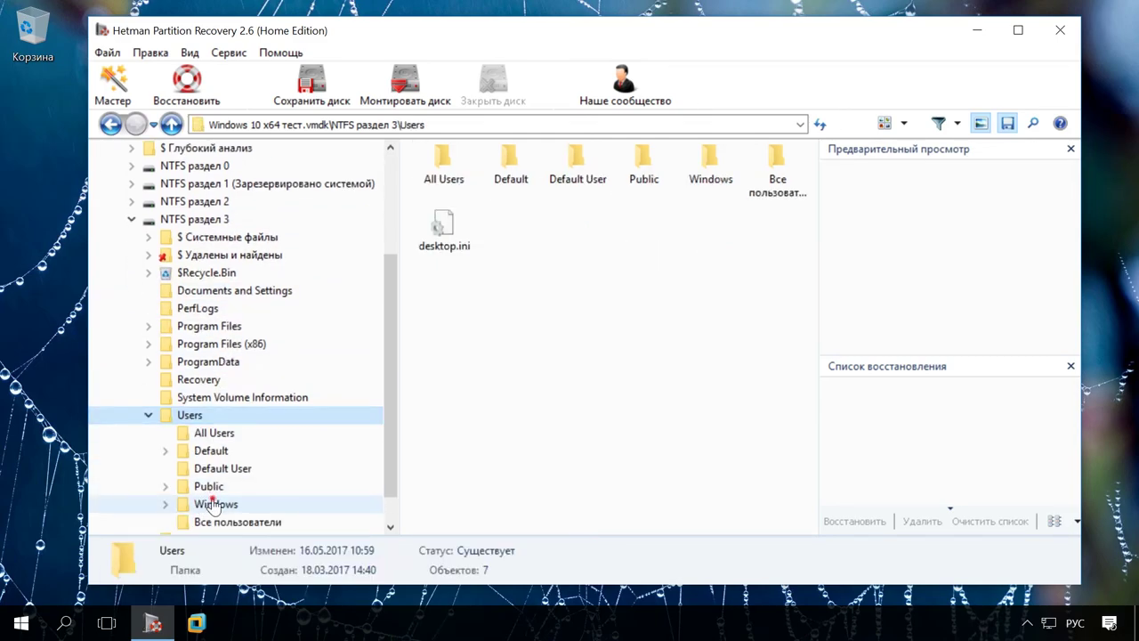
pyautogui.click(214, 504)
pyautogui.click(252, 256)
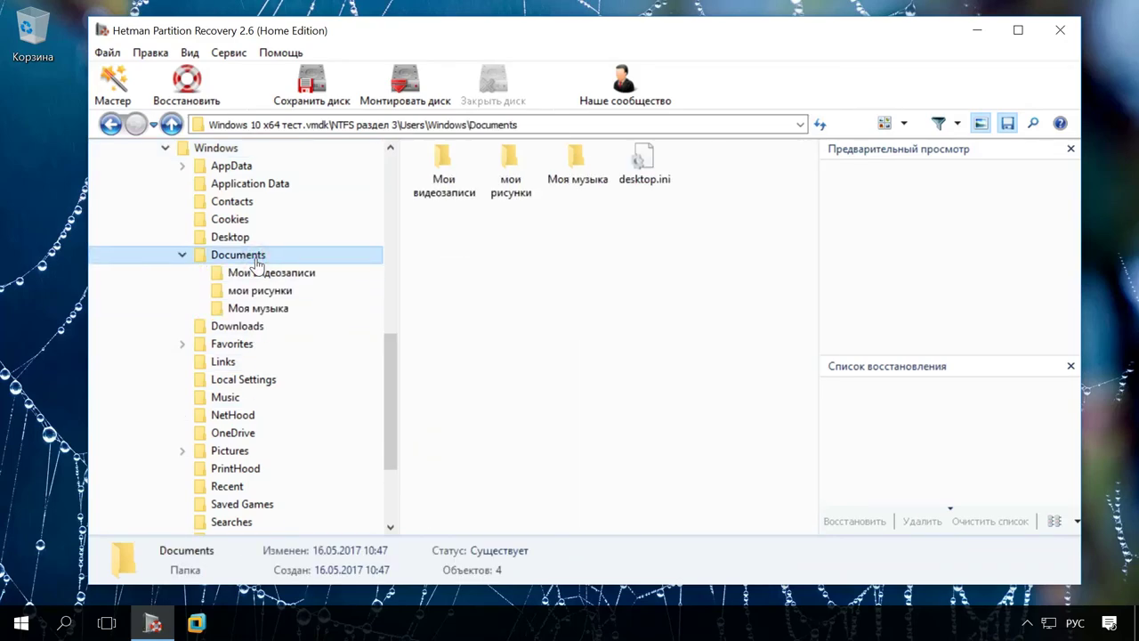
pyautogui.moveTo(435, 230); pyautogui.dragTo(925, 427)
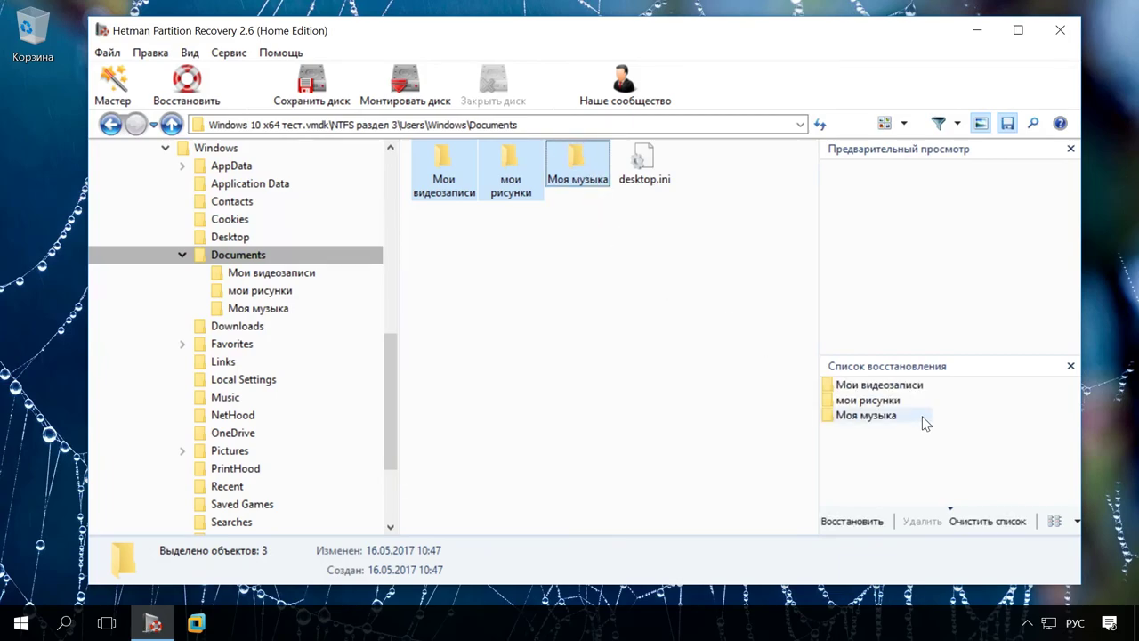
pyautogui.click(852, 521)
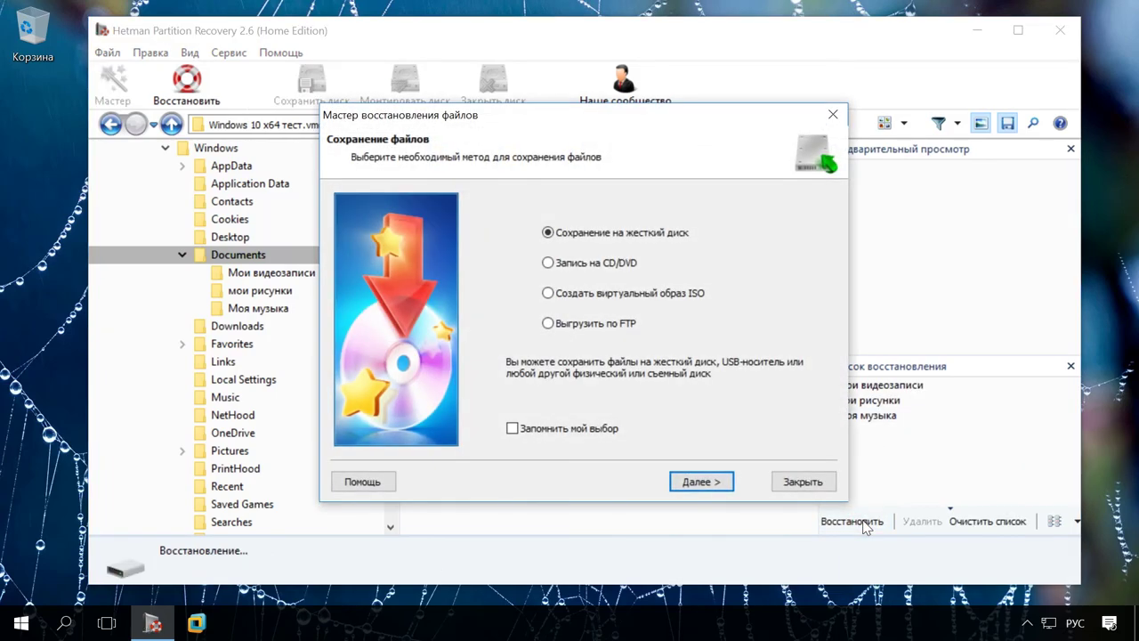